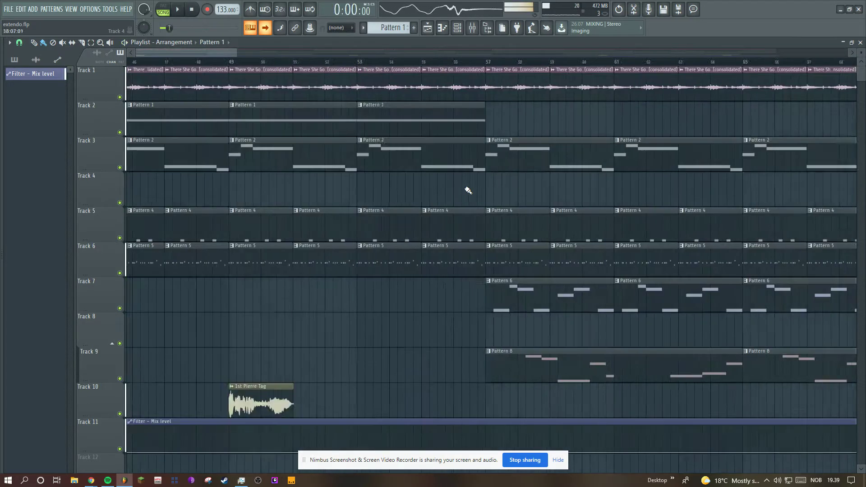
# Place the first There She Goes Again - Side Effect sample on Track 12 and solo that track
pyautogui.moveTo(235, 52); pyautogui.dragTo(828, 162)
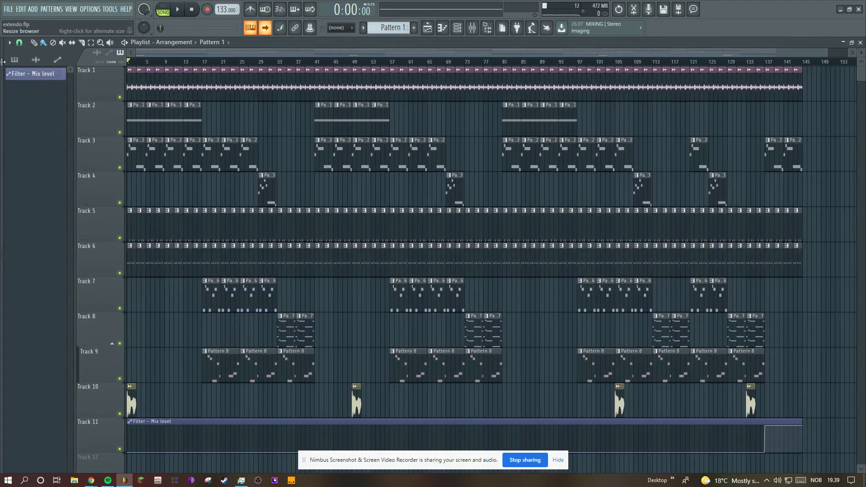
pyautogui.click(36, 60)
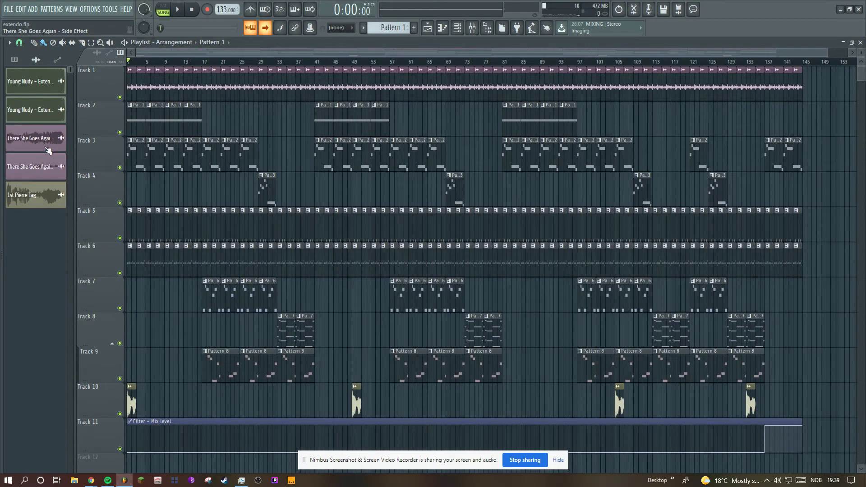
pyautogui.moveTo(35, 138); pyautogui.dragTo(180, 439)
pyautogui.rightClick(119, 453)
pyautogui.scroll(-4, 135, 438)
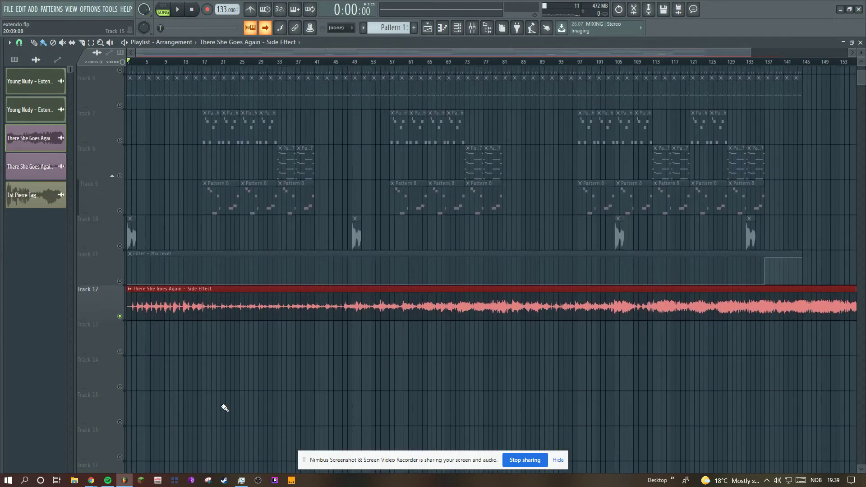
# Inspect the Master's Fruity Filter and Fruity soft clipper, bypass Fruity Filter, and start playback near bar 53
pyautogui.moveTo(303, 65)
pyautogui.mouseDown()
pyautogui.moveTo(440, 67)
pyautogui.moveTo(371, 63)
pyautogui.mouseUp()
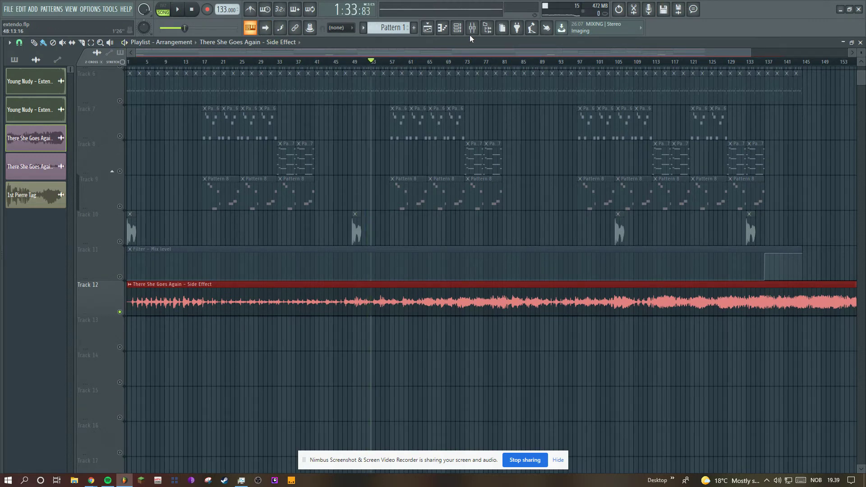
pyautogui.click(471, 29)
pyautogui.click(805, 86)
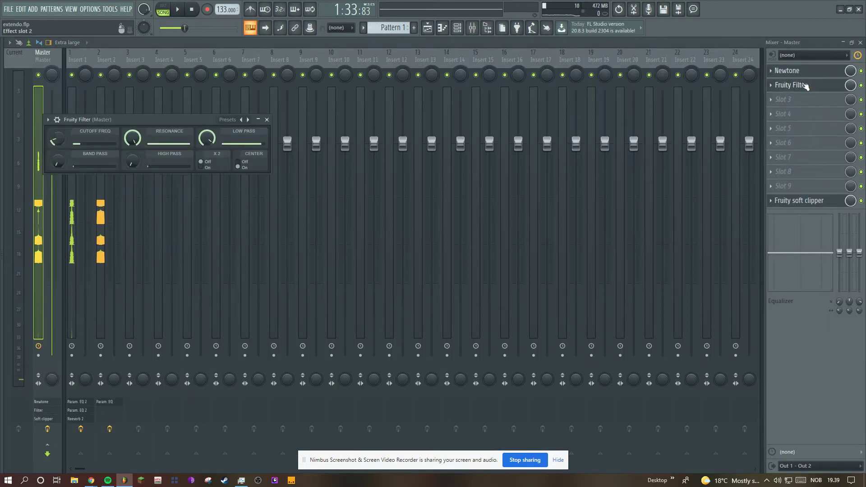
pyautogui.press('Escape')
pyautogui.click(828, 206)
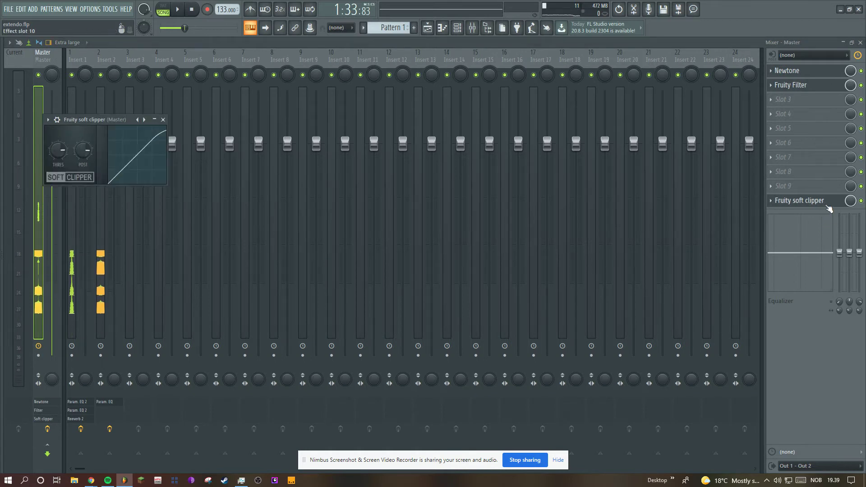
pyautogui.press('Escape')
pyautogui.press('space')
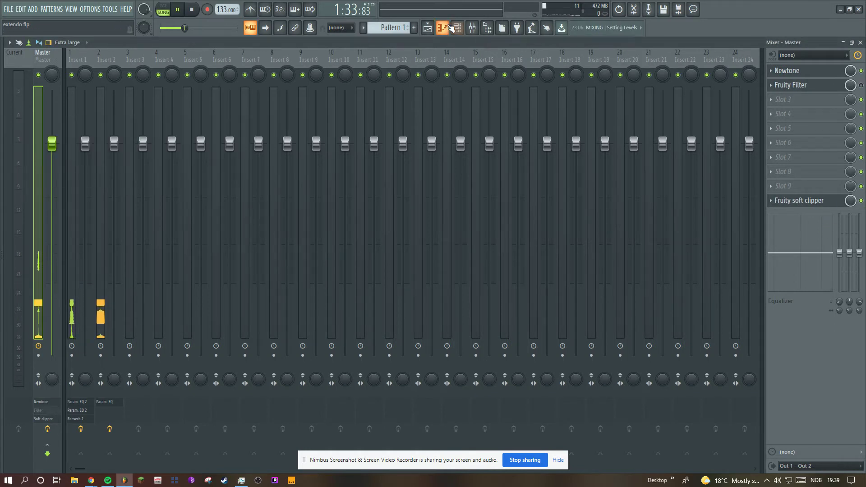
# Return to the playlist and audition the Side Effect sample from several points between about bars 40 and 59
pyautogui.click(860, 42)
pyautogui.click(400, 61)
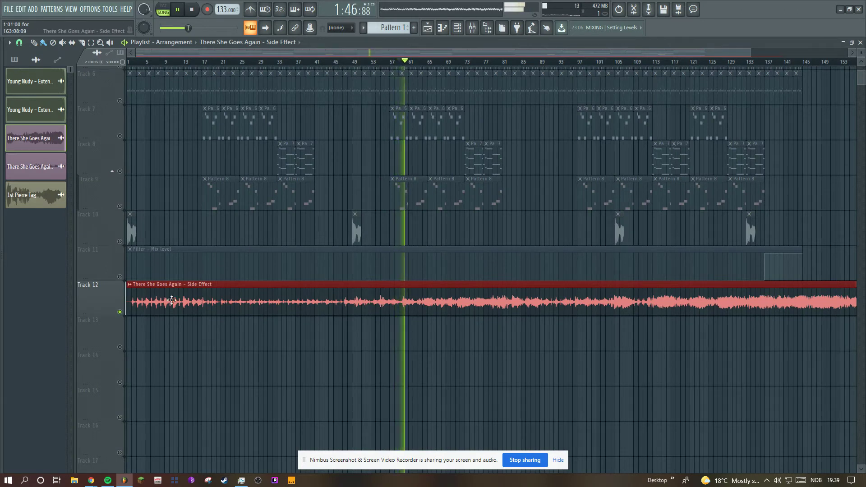
pyautogui.click(390, 61)
pyautogui.click(370, 61)
pyautogui.click(333, 61)
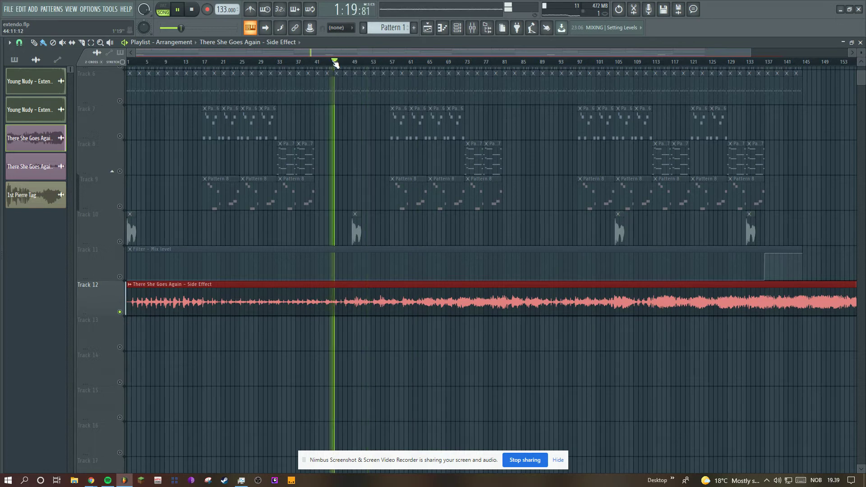
pyautogui.press('space')
pyautogui.click(309, 63)
pyautogui.press('space')
# Trim the start of the sample clip on Track 12 and play it back from the first bar
pyautogui.moveTo(128, 309)
pyautogui.mouseDown()
pyautogui.moveTo(315, 306)
pyautogui.moveTo(142, 306)
pyautogui.mouseUp()
pyautogui.press('space')
pyautogui.press('space')
pyautogui.press('space')
pyautogui.moveTo(826, 51); pyautogui.dragTo(146, 166)
pyautogui.press('space')
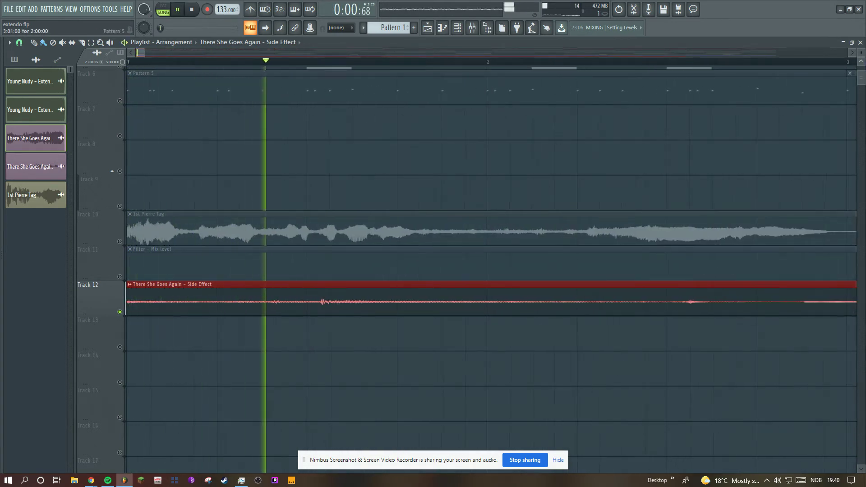
# Cut away the clip's lead-in on Track 12 to bring its first strong hit close to bar 1
pyautogui.scroll(3, 657, 172)
pyautogui.scroll(-6, 800, 170)
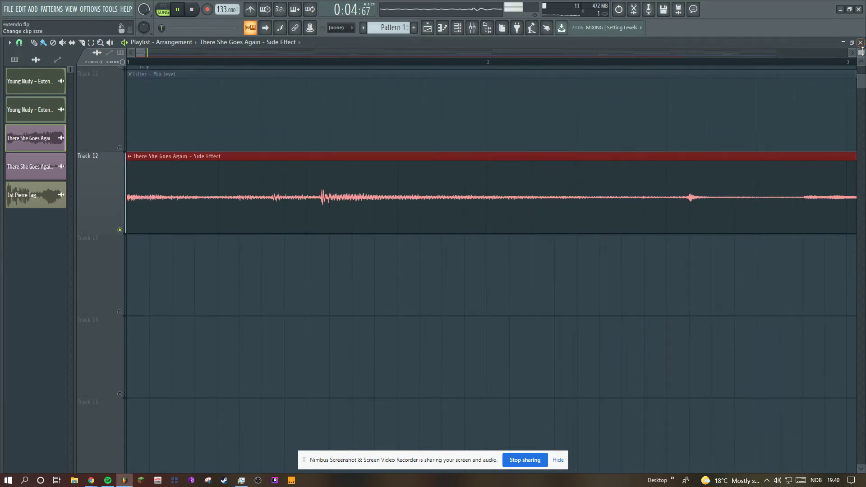
pyautogui.scroll(2, 39, 453)
pyautogui.press('space')
pyautogui.press('space')
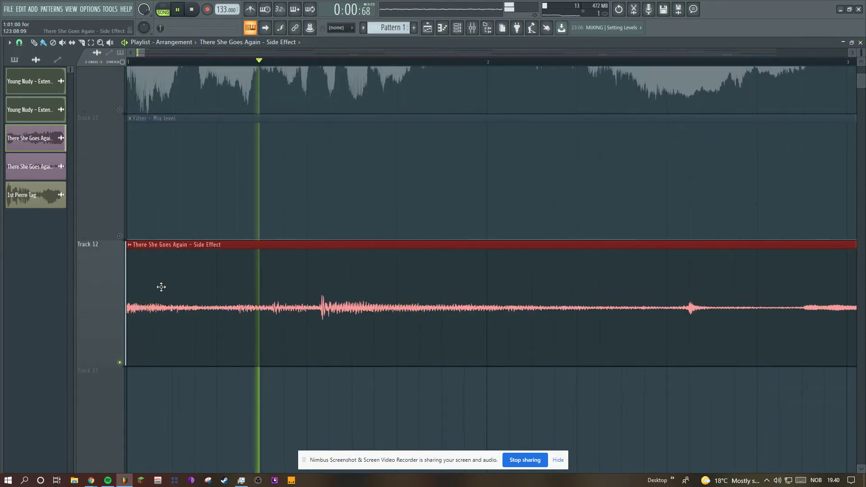
pyautogui.press('space')
pyautogui.moveTo(130, 312); pyautogui.dragTo(306, 312)
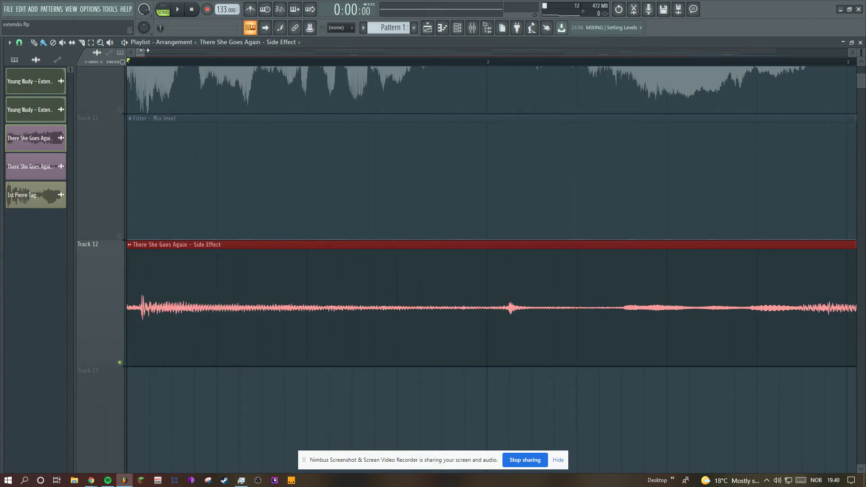
# Fine-trim the clip's start to align the first transient exactly with bar 1, and play it back
pyautogui.moveTo(144, 50); pyautogui.dragTo(66, 241)
pyautogui.moveTo(127, 319); pyautogui.dragTo(48, 257)
pyautogui.press('space')
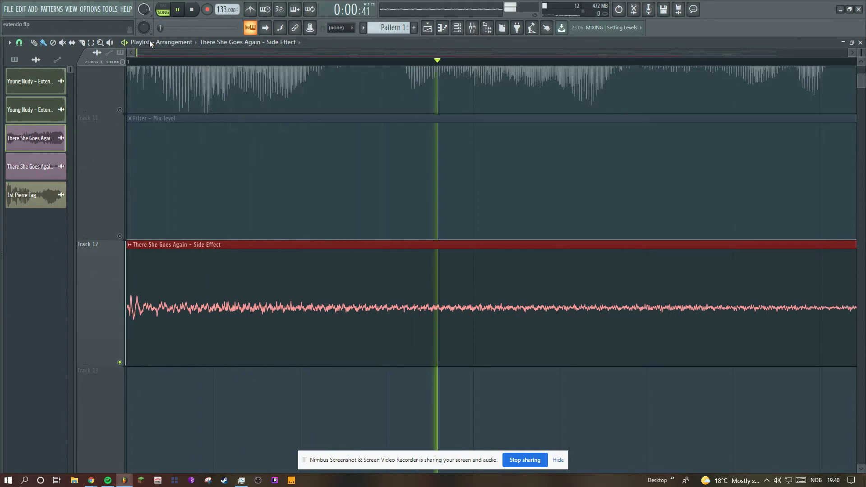
# Slice the Track 12 clip just before the transient at the start of bar 5 and delete the remainder
pyautogui.moveTo(137, 50); pyautogui.dragTo(188, 51)
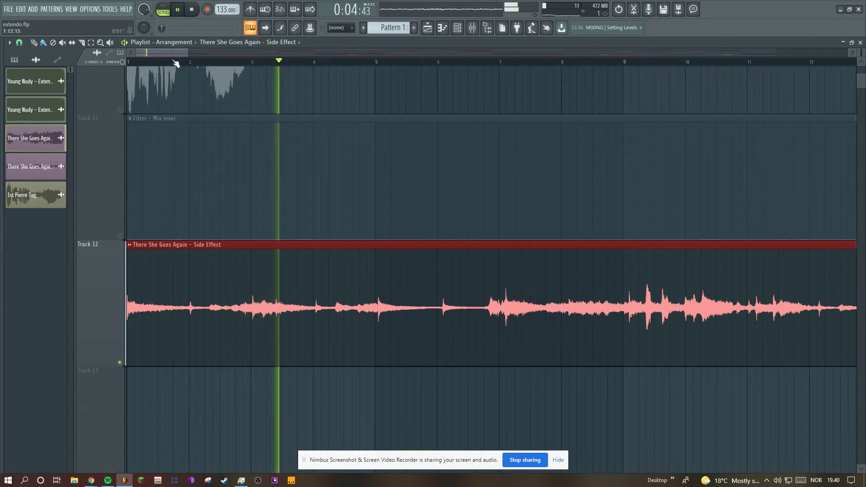
pyautogui.moveTo(171, 53); pyautogui.dragTo(151, 54)
pyautogui.press('space')
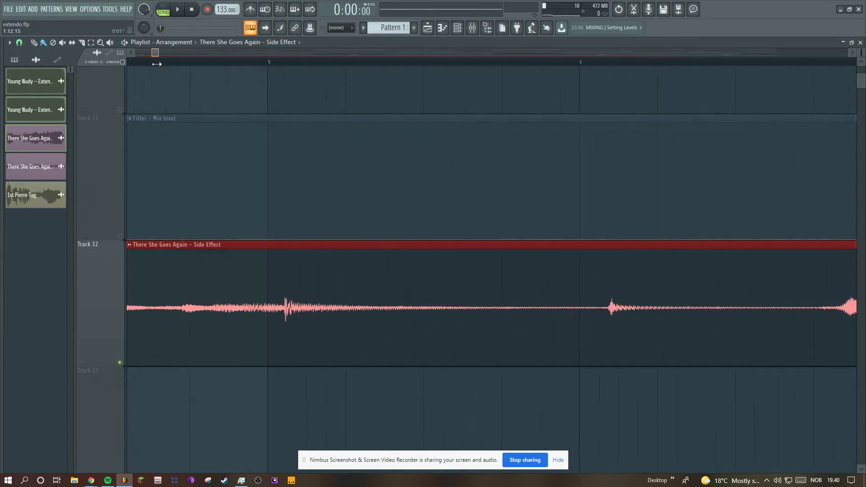
pyautogui.moveTo(847, 66); pyautogui.dragTo(825, 65)
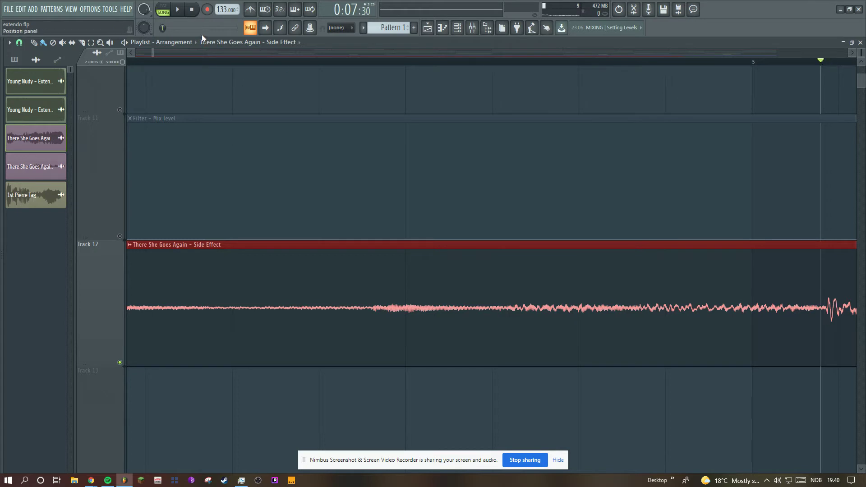
pyautogui.click(82, 42)
pyautogui.moveTo(827, 379); pyautogui.dragTo(827, 380)
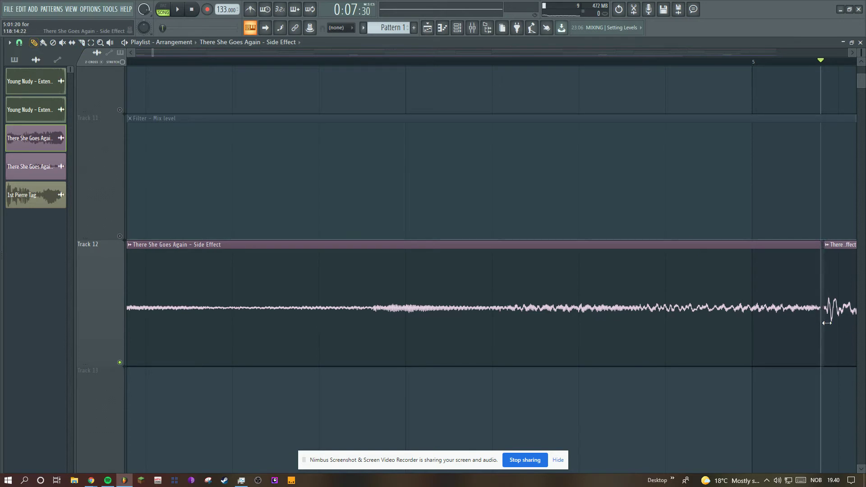
pyautogui.rightClick(828, 322)
# Fine-tune the trimmed clip's end just after bar 5 begins and check the ending by playback
pyautogui.moveTo(819, 320); pyautogui.dragTo(823, 321)
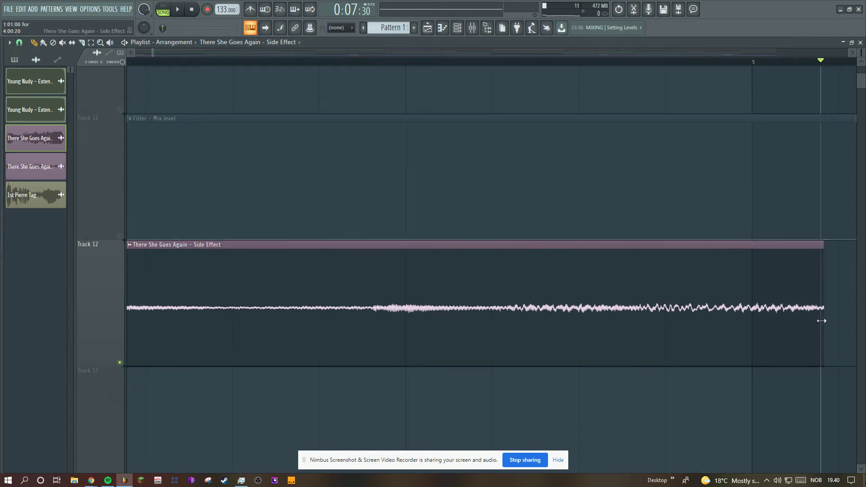
pyautogui.press('space')
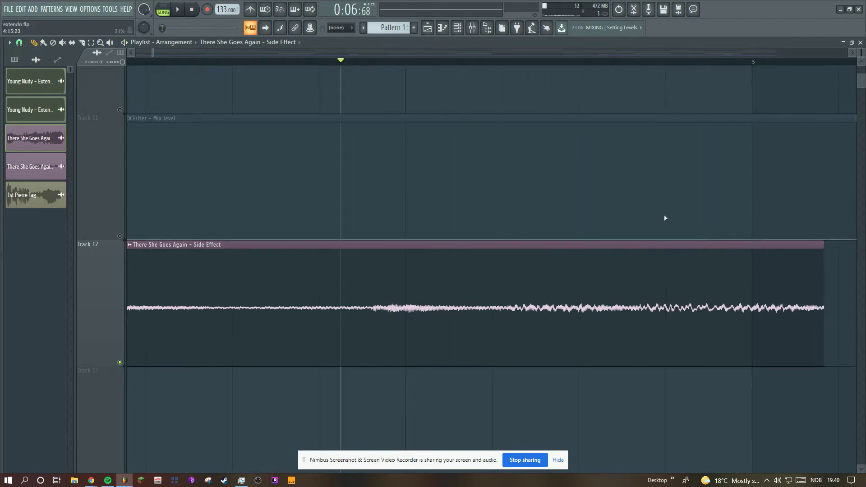
pyautogui.moveTo(823, 265); pyautogui.dragTo(821, 264)
pyautogui.press('space')
pyautogui.press('space')
pyautogui.press('space')
# Consolidate the trimmed Track 12 clip into a new audio clip and delete the muted original from Track 13
pyautogui.moveTo(153, 53); pyautogui.dragTo(246, 53)
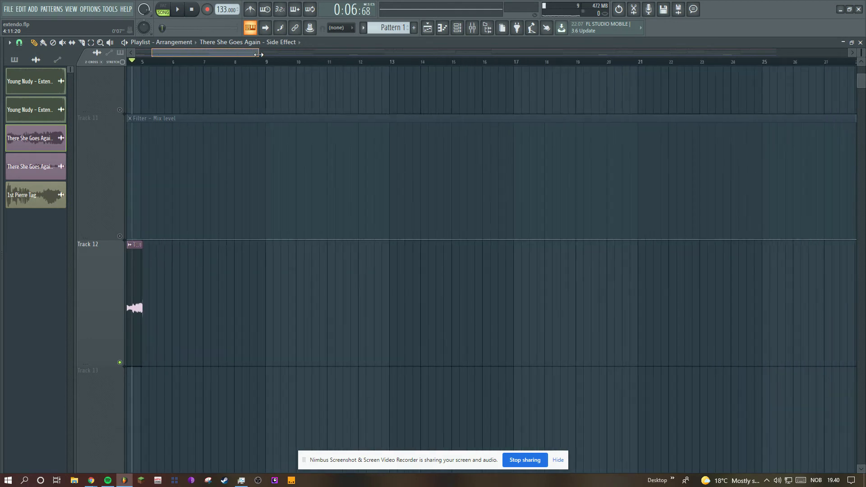
pyautogui.moveTo(199, 241); pyautogui.dragTo(278, 367)
pyautogui.click(10, 42)
pyautogui.moveTo(40, 63)
pyautogui.moveTo(136, 75)
pyautogui.click(215, 77)
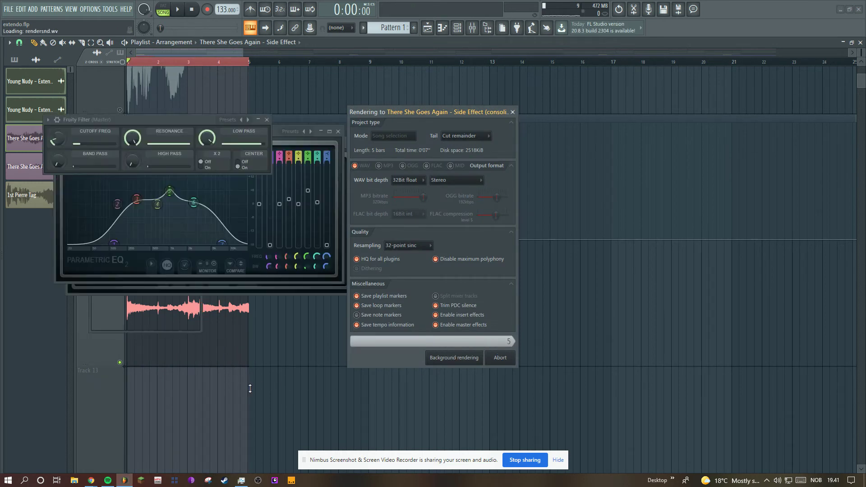
pyautogui.scroll(-1, 663, 406)
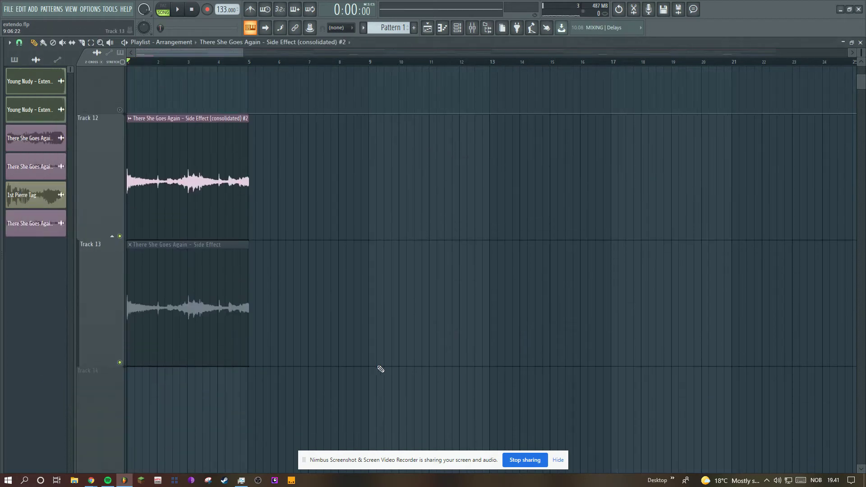
pyautogui.rightClick(206, 265)
# Set the consolidated sample's time-stretching mode to Stretch, compress the clip to about two bars, and play it
pyautogui.moveTo(240, 55); pyautogui.dragTo(190, 55)
pyautogui.doubleClick(282, 149)
pyautogui.moveTo(243, 96); pyautogui.dragTo(821, 90)
pyautogui.click(821, 139)
pyautogui.click(801, 166)
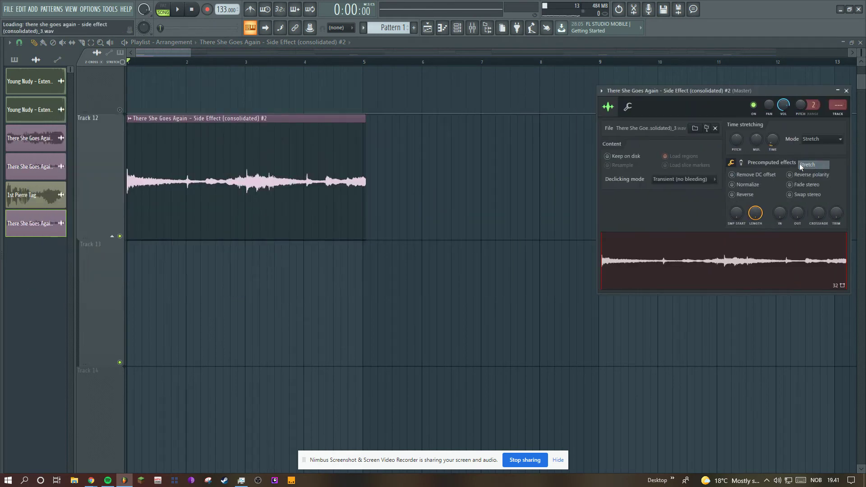
pyautogui.press('space')
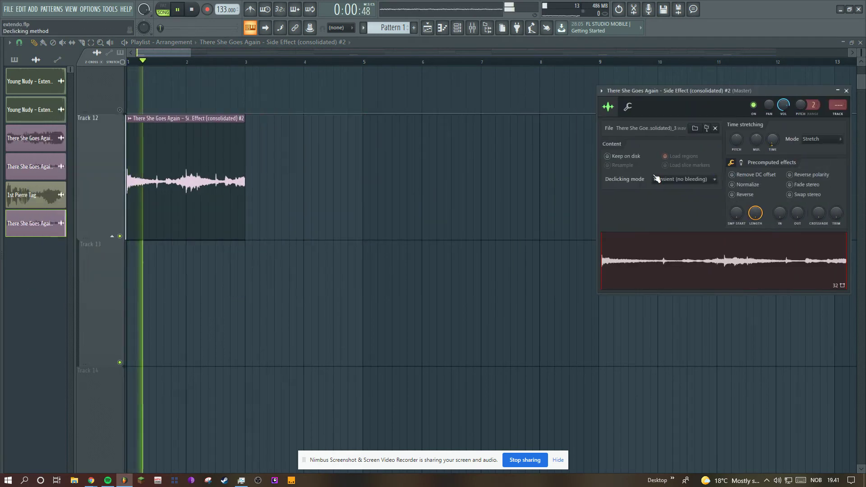
# Duplicate the two-bar clip directly after itself on Track 12 and listen to the repeated loop
pyautogui.click(209, 205)
pyautogui.hotkey('ctrl', 'b')
pyautogui.scroll(2, 101, 203)
pyautogui.press('space')
pyautogui.doubleClick(342, 315)
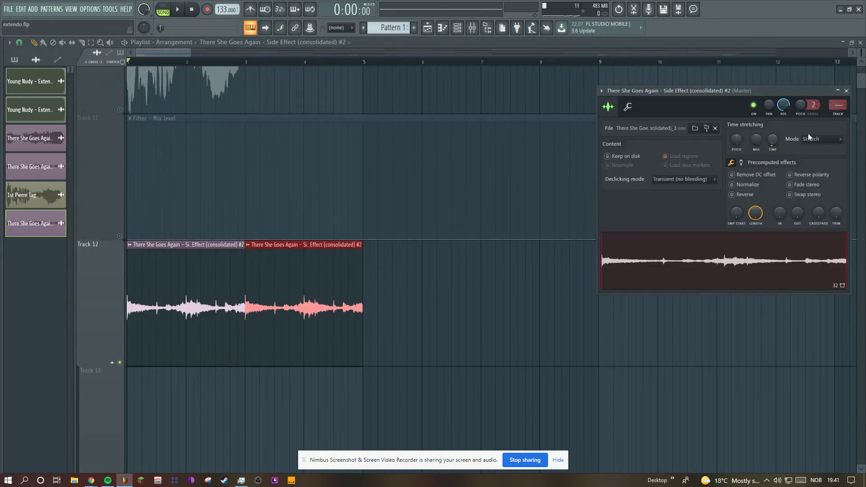
pyautogui.press('space')
pyautogui.press('space')
# Examine the two Fruity parametric EQ 2 effects and Fruity Reeverb 2 on mixer Insert 1
pyautogui.press('F9')
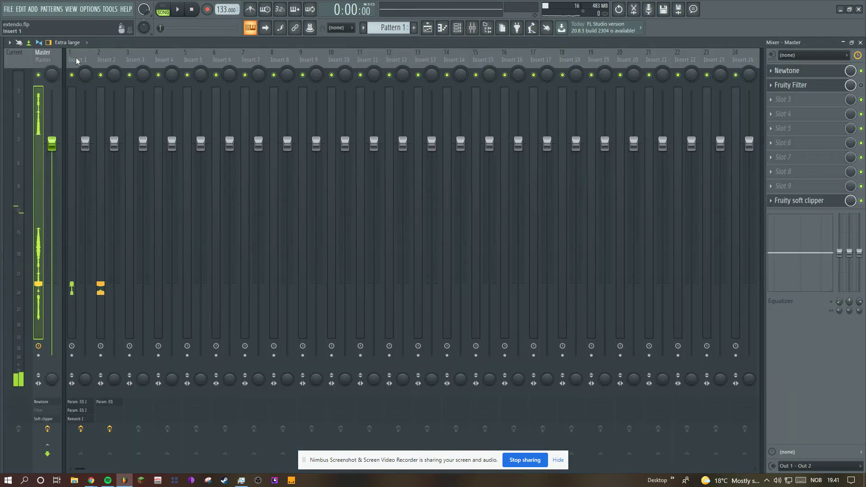
pyautogui.click(84, 61)
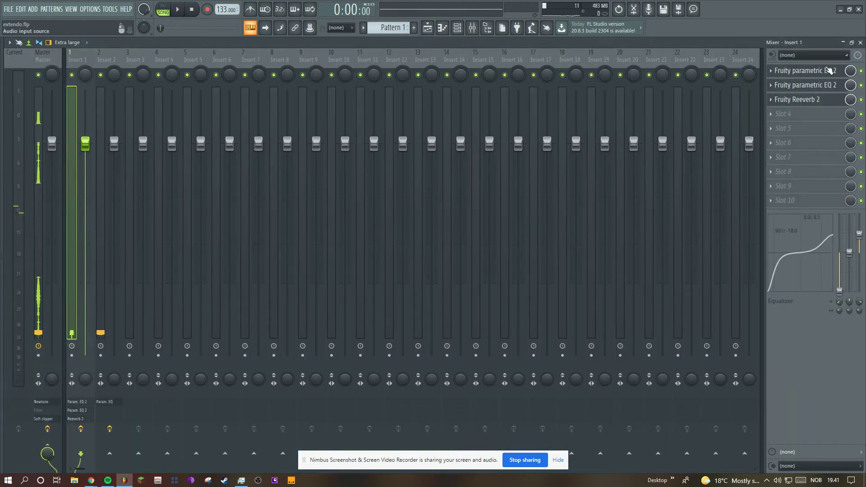
pyautogui.click(825, 71)
pyautogui.click(813, 85)
pyautogui.click(813, 86)
pyautogui.click(807, 99)
pyautogui.click(441, 27)
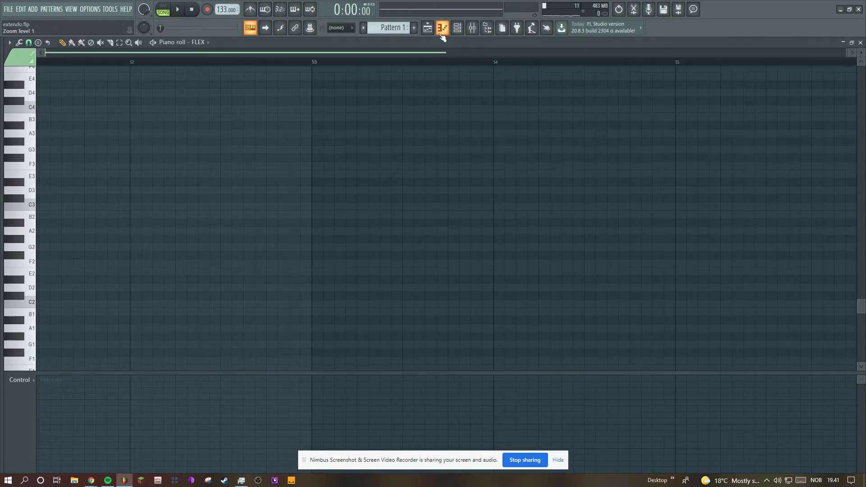
# Raise the consolidated sample's pitch with a range of 4 semitones, route it to mixer track 1, and play it
pyautogui.click(427, 28)
pyautogui.doubleClick(307, 287)
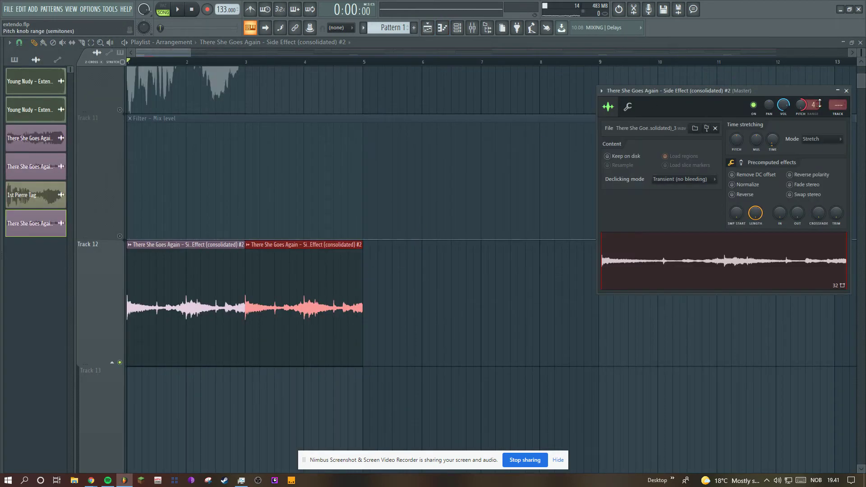
pyautogui.press('space')
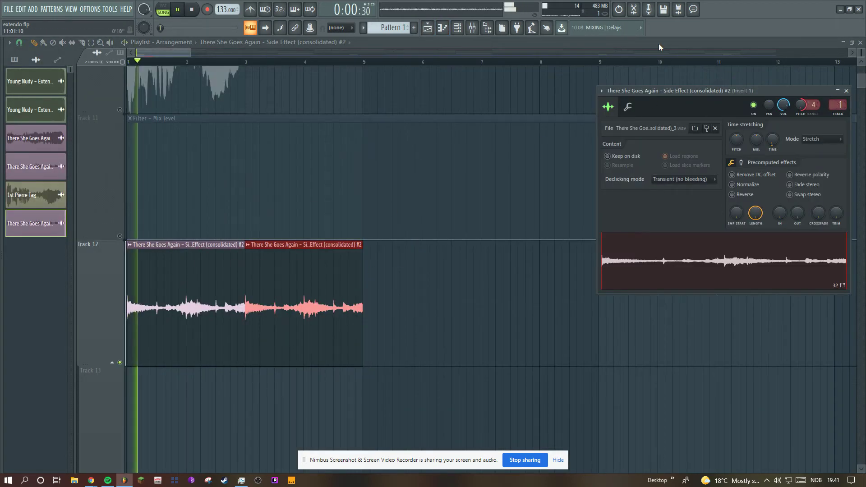
# Review the parametric EQs on Insert 1 during playback and repeat the two Track 12 clips up to bar 9
pyautogui.click(471, 27)
pyautogui.click(805, 71)
pyautogui.click(805, 70)
pyautogui.click(804, 85)
pyautogui.click(427, 27)
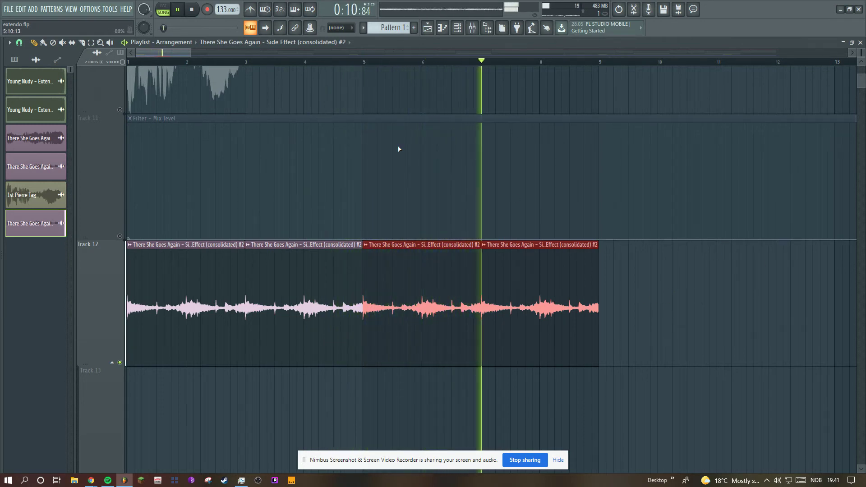
# Delete the consolidated #2 sample from the project and bring the full arrangement back into view
pyautogui.scroll(-3, 192, 50)
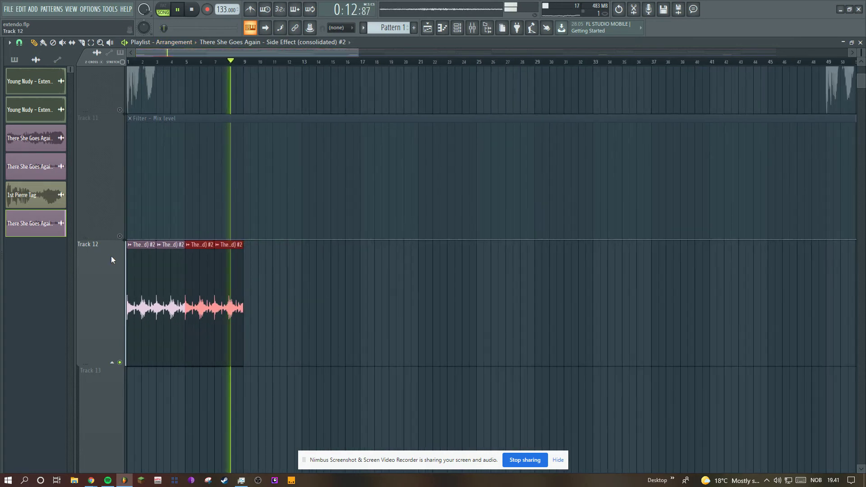
pyautogui.rightClick(54, 232)
pyautogui.click(80, 328)
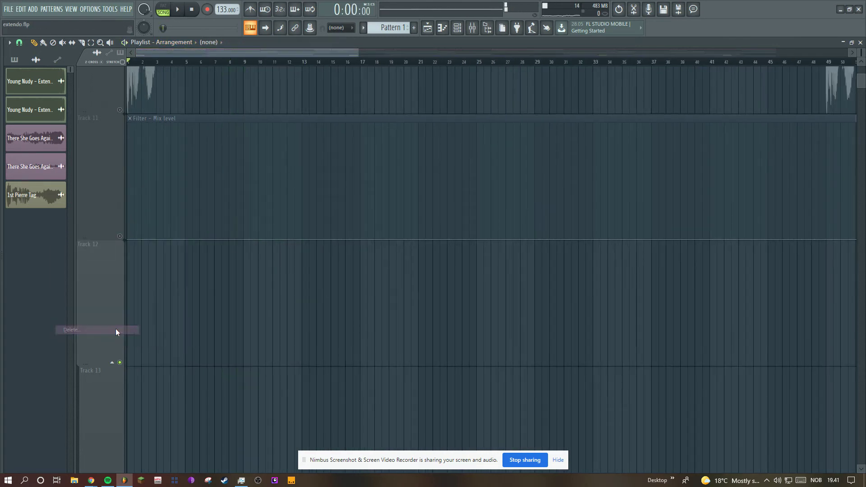
pyautogui.moveTo(356, 53); pyautogui.dragTo(834, 165)
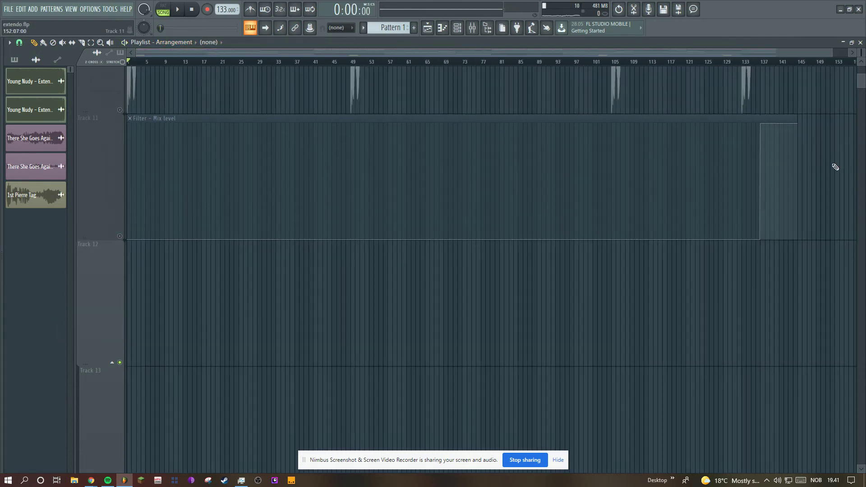
# Unmute all the muted tracks of the arrangement
pyautogui.scroll(4, 839, 135)
pyautogui.scroll(-5, 812, 135)
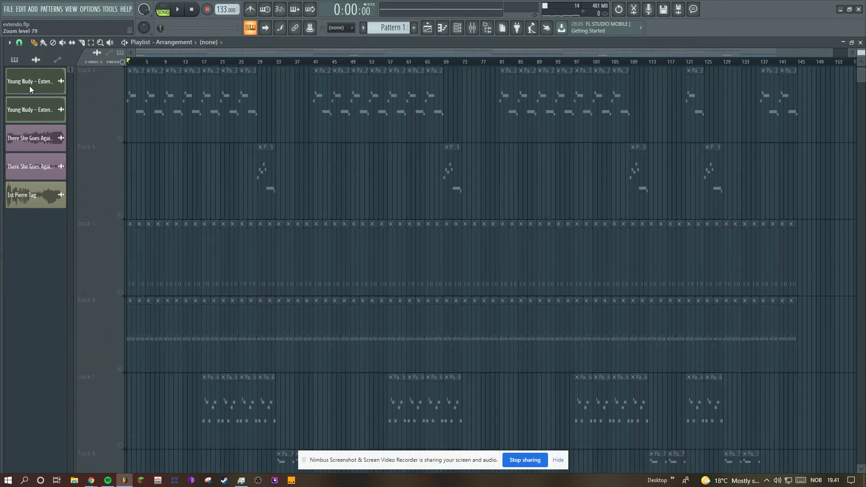
pyautogui.scroll(1, 781, 178)
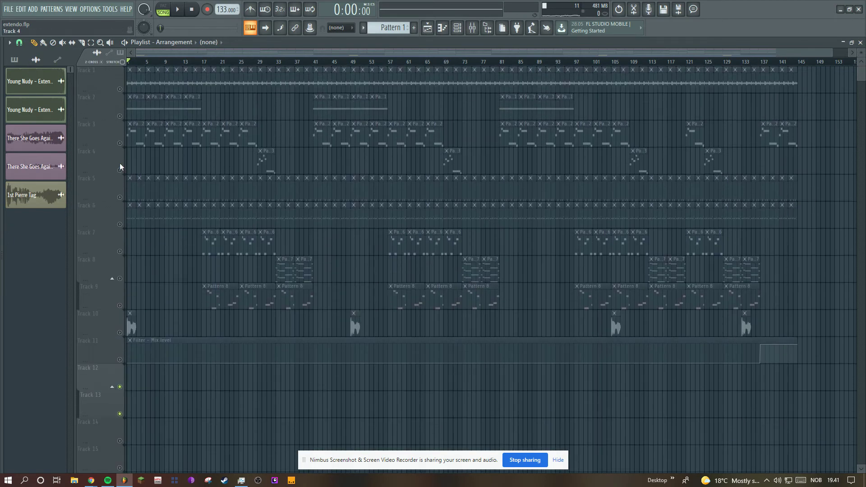
pyautogui.click(120, 89)
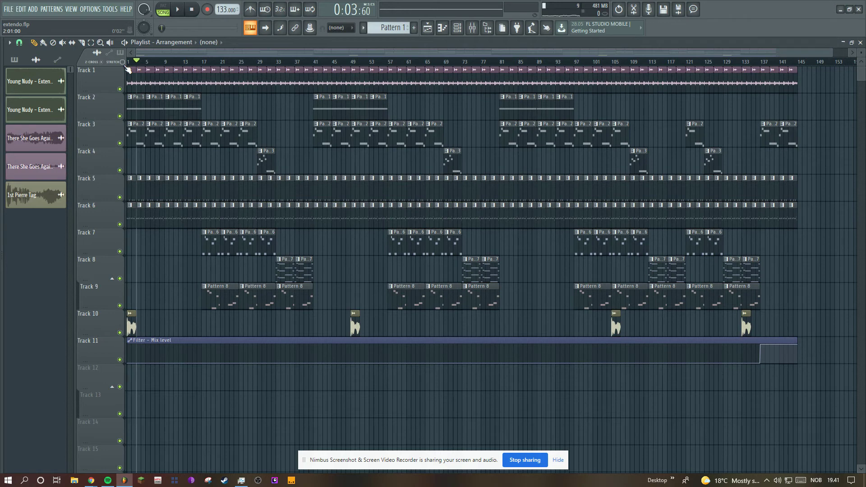
# Inspect the 1st Pierre Tag sample's channel settings and list the project's patterns
pyautogui.click(36, 207)
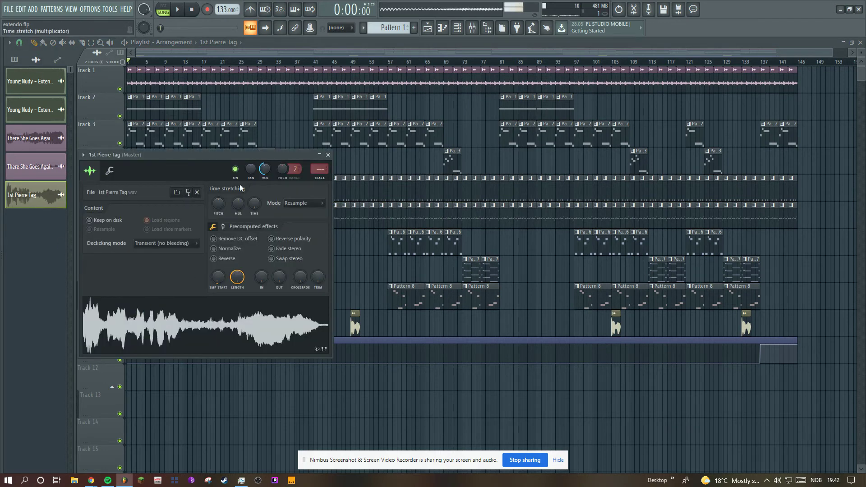
pyautogui.moveTo(219, 158); pyautogui.dragTo(260, 141)
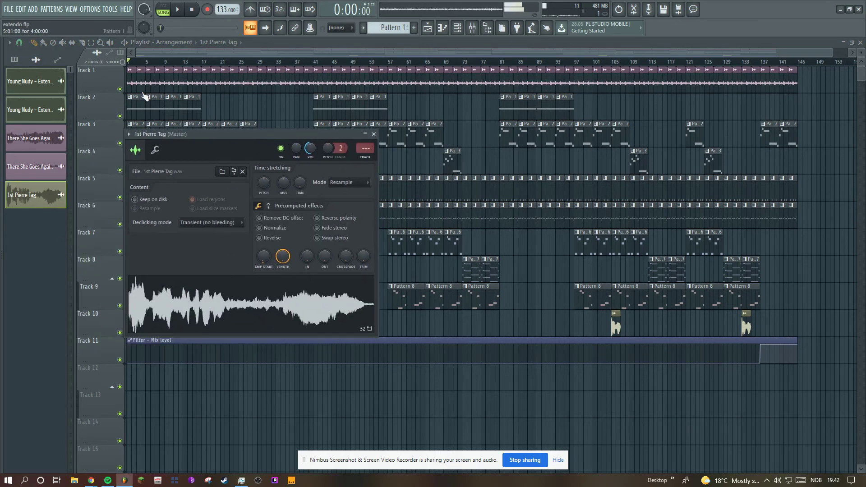
pyautogui.click(15, 60)
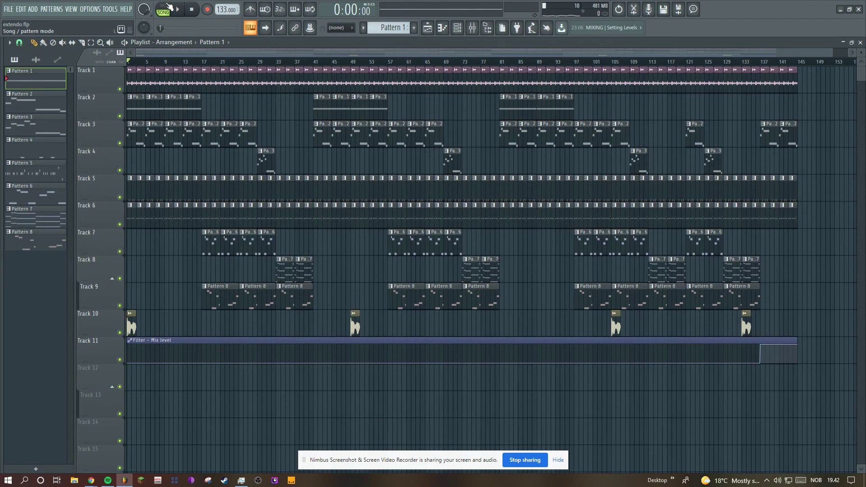
# Open Pattern 1's FLEX notes in the piano roll and play them in pattern mode
pyautogui.click(442, 30)
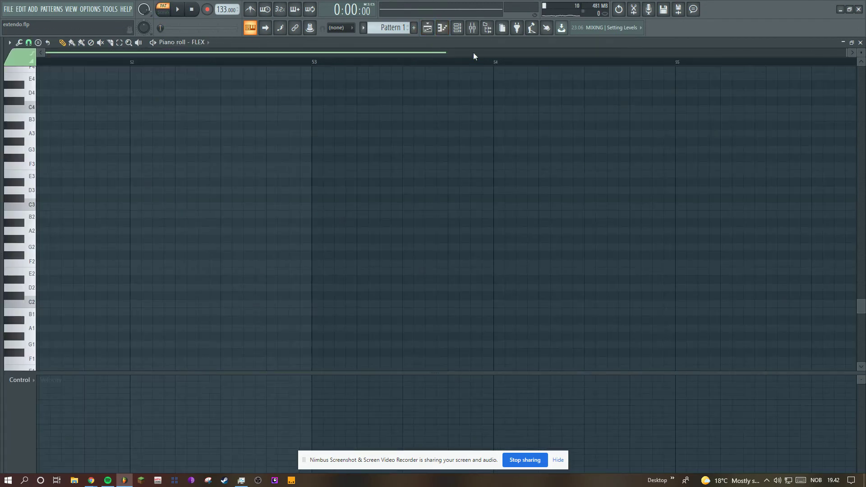
pyautogui.scroll(-10, 844, 54)
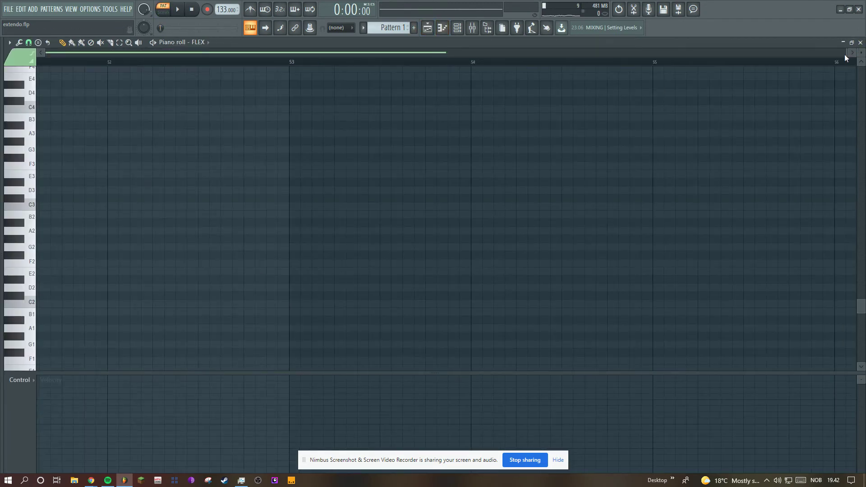
pyautogui.scroll(-4, 546, 243)
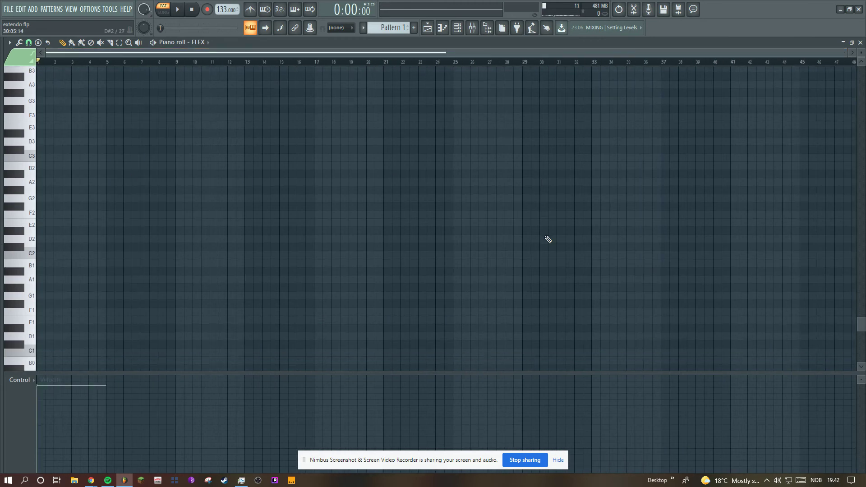
pyautogui.scroll(12, 527, 207)
pyautogui.press('space')
pyautogui.scroll(6, 844, 56)
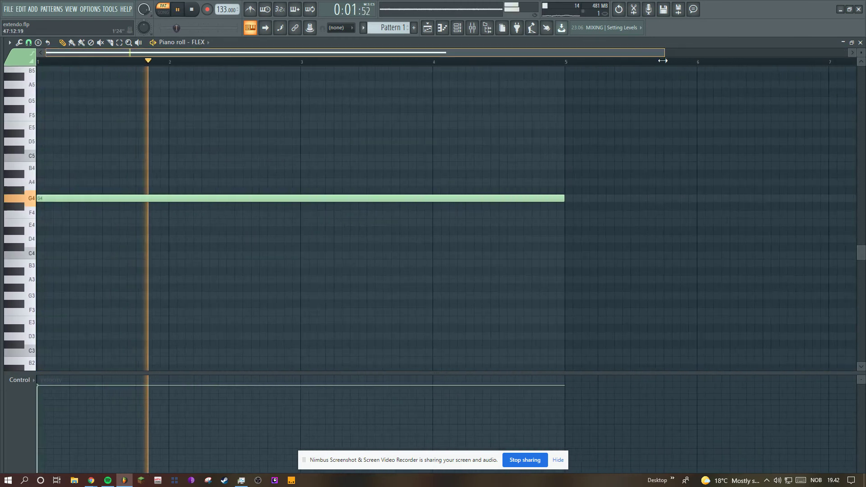
# Show all channels in the channel rack, examine FLEX with its White Slice preset, and check the mixer
pyautogui.click(457, 27)
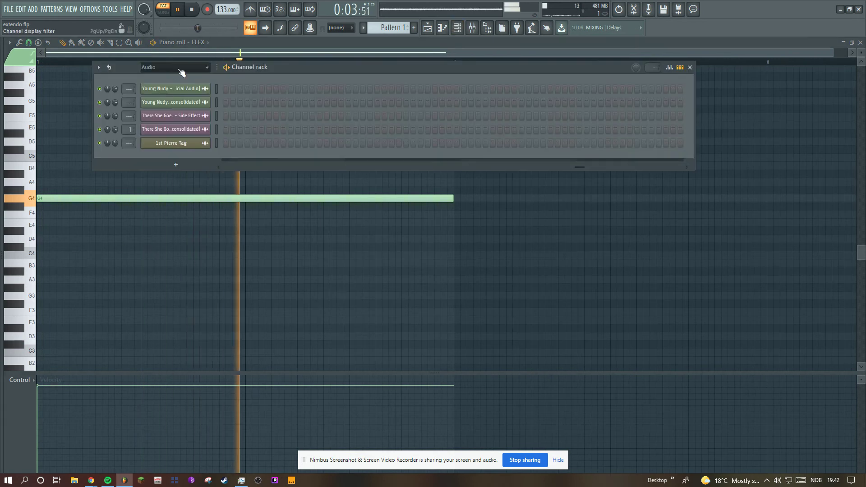
pyautogui.click(169, 77)
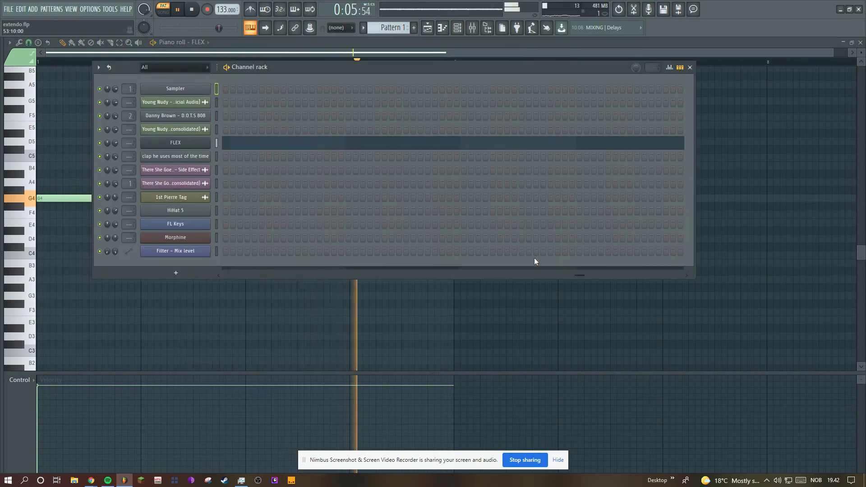
pyautogui.click(183, 143)
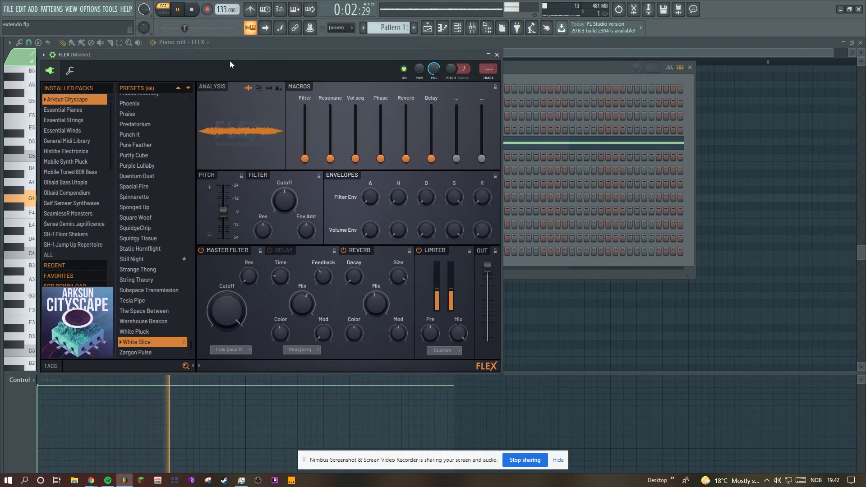
pyautogui.click(471, 27)
pyautogui.click(472, 28)
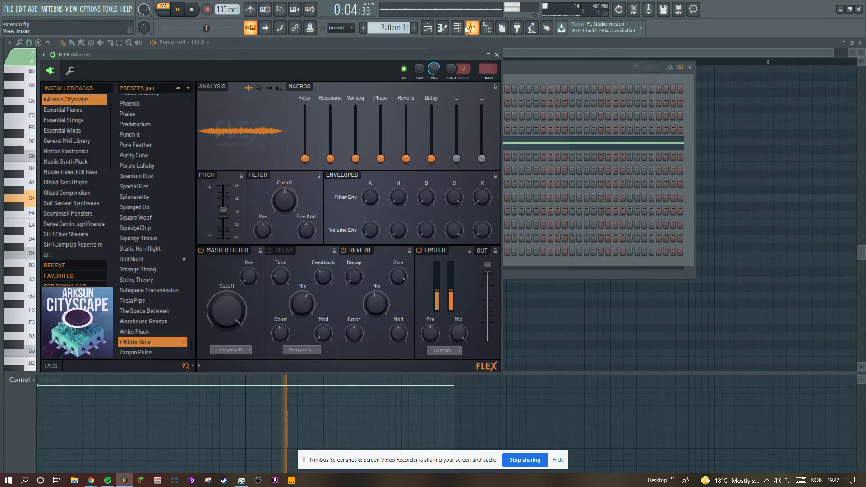
pyautogui.click(457, 28)
pyautogui.click(456, 28)
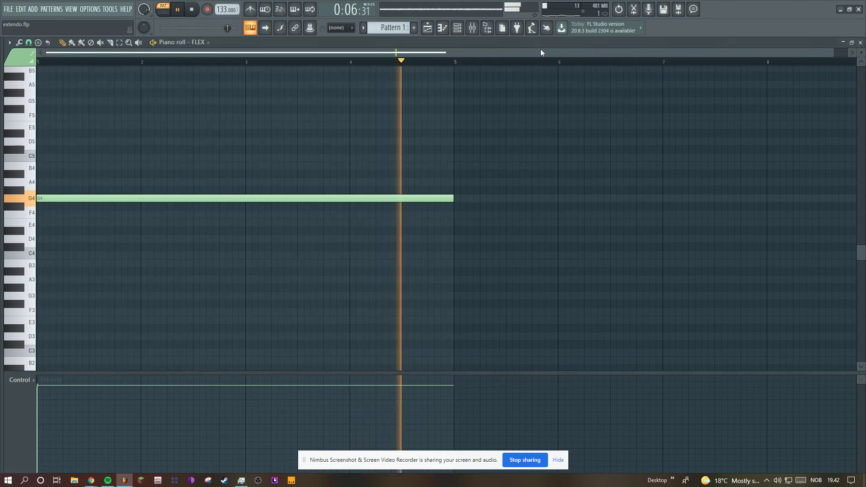
# Switch to Pattern 2 and play its Danny Brown - D.O.T.S 808 notes
pyautogui.press('space')
pyautogui.scroll(-1, 404, 28)
pyautogui.scroll(3, 420, 104)
pyautogui.press('space')
# Examine the Danny Brown - D.O.T.S 808 sampler settings and the Fruity parametric EQ on Insert 2, then return to its notes
pyautogui.click(457, 28)
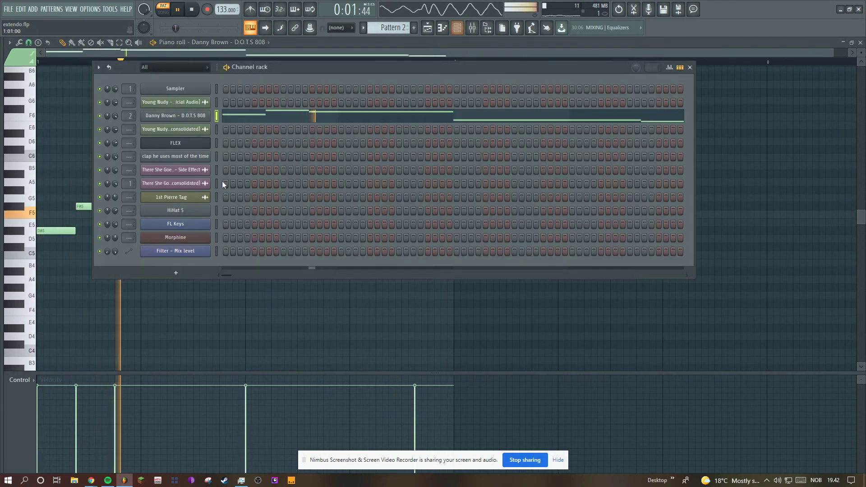
pyautogui.click(192, 116)
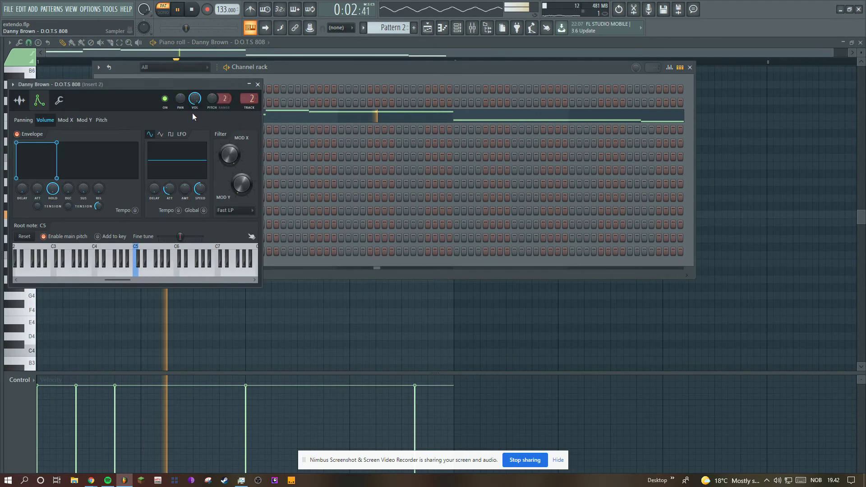
pyautogui.click(19, 101)
pyautogui.click(471, 30)
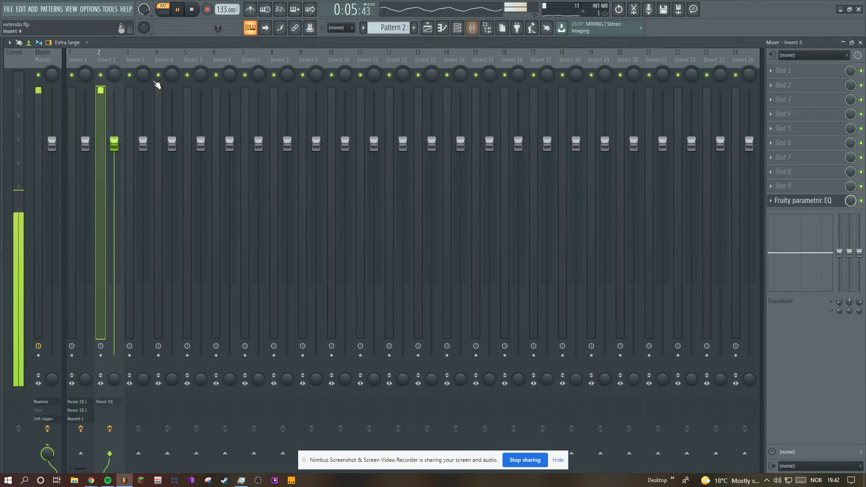
pyautogui.click(799, 201)
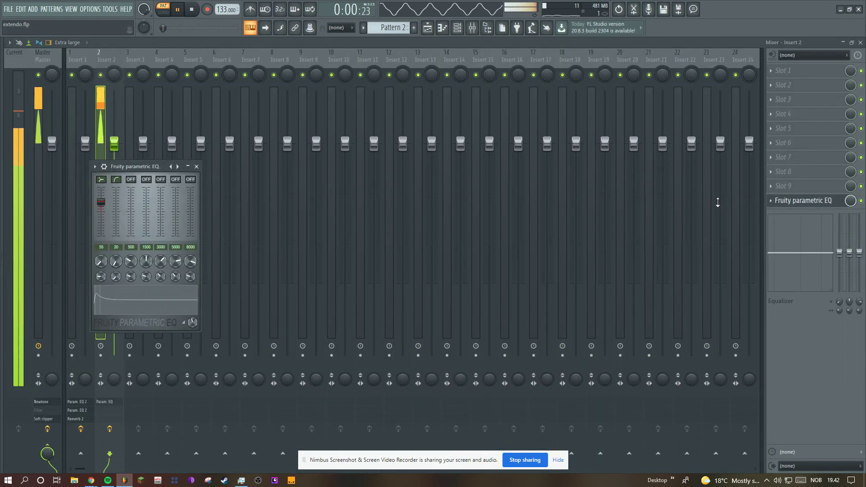
pyautogui.click(442, 28)
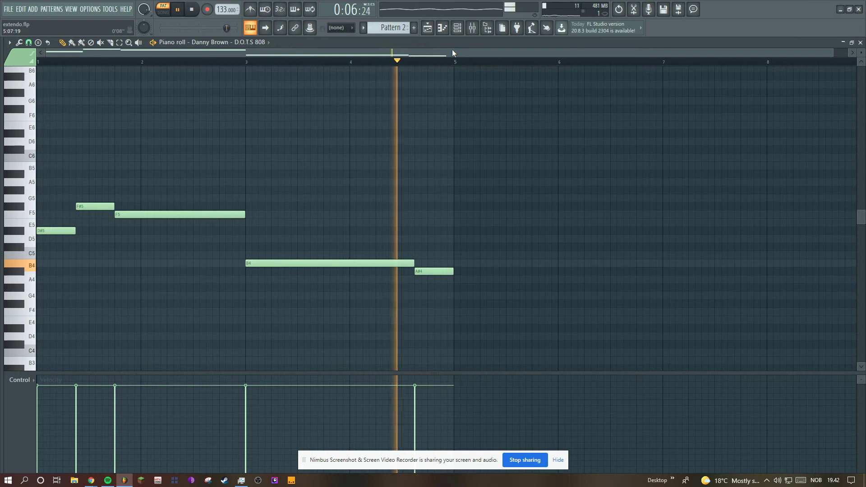
# Play the 808 notes of Pattern 3 and the clap notes of Pattern 4
pyautogui.press('space')
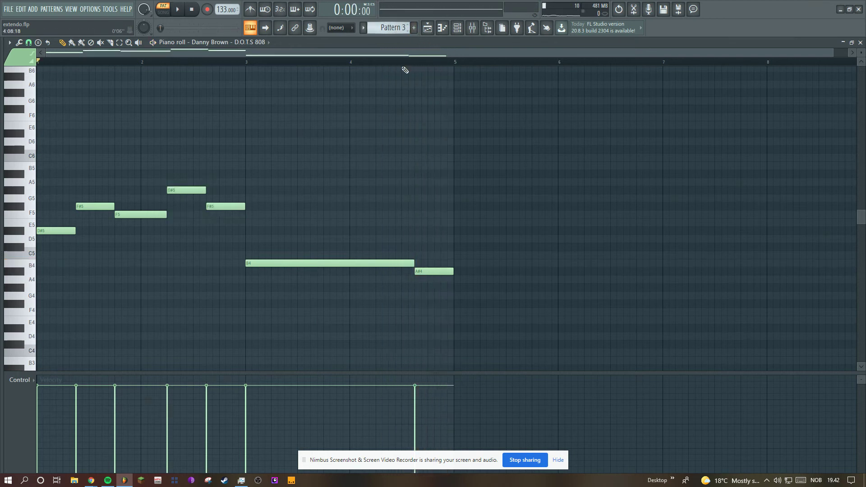
pyautogui.press('space')
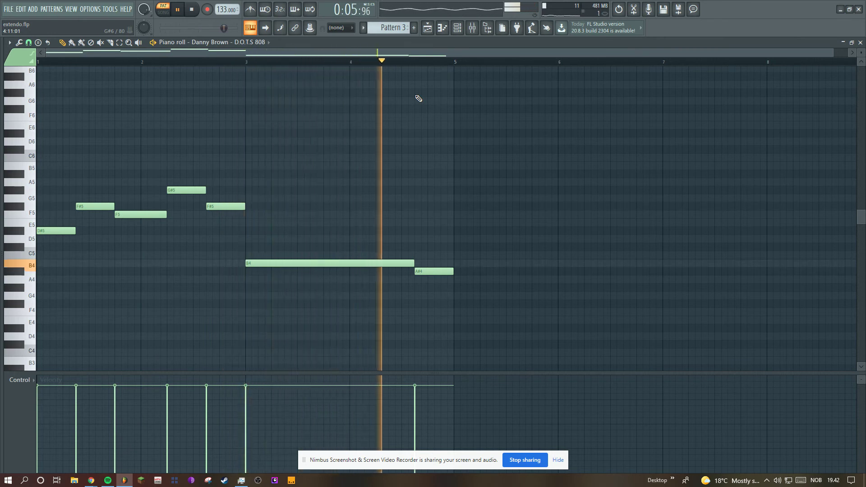
pyautogui.press('space')
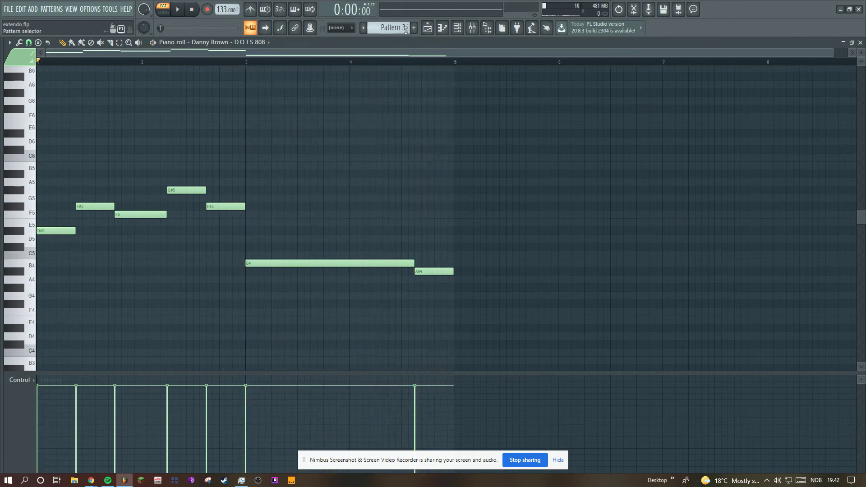
pyautogui.scroll(-1, 406, 30)
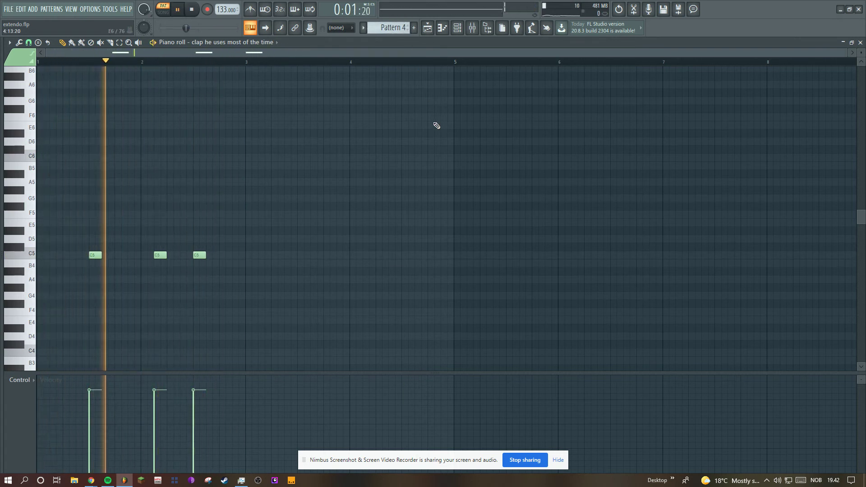
pyautogui.press('space')
# Play Pattern 5's HiHat 5 notes and examine their spacing with the piano roll's snap settings
pyautogui.scroll(-1, 404, 27)
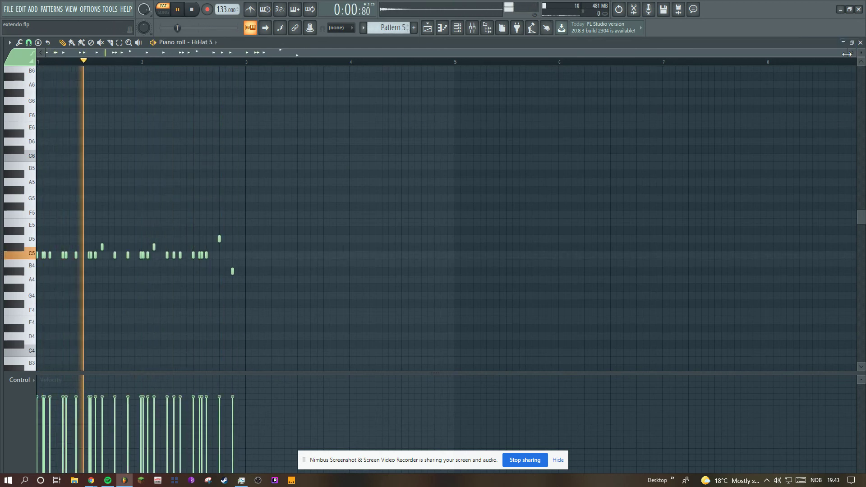
pyautogui.scroll(3, 586, 81)
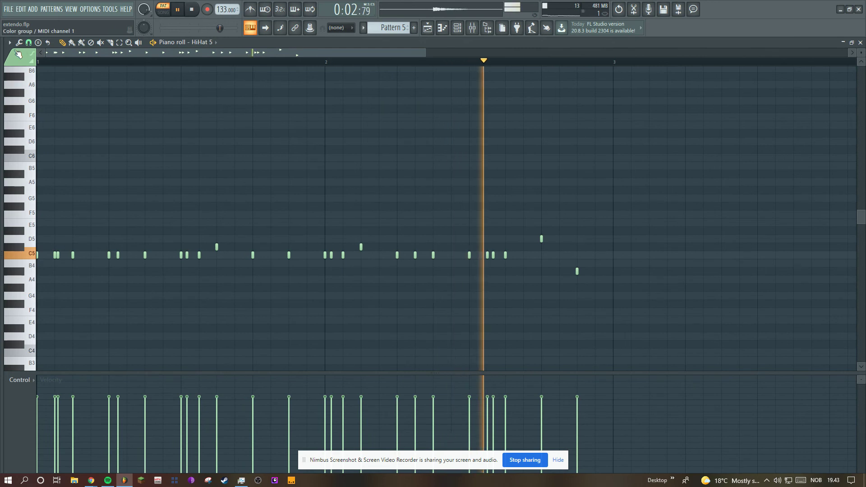
pyautogui.click(28, 42)
pyautogui.click(45, 94)
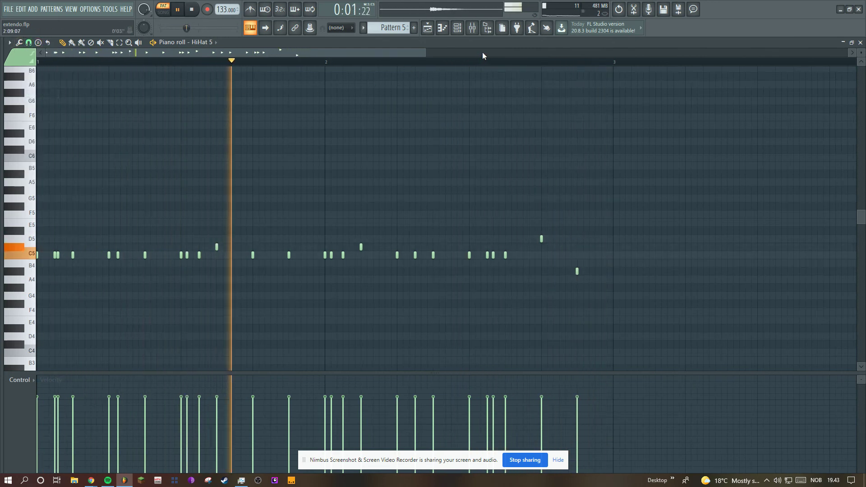
pyautogui.moveTo(425, 52); pyautogui.dragTo(383, 61)
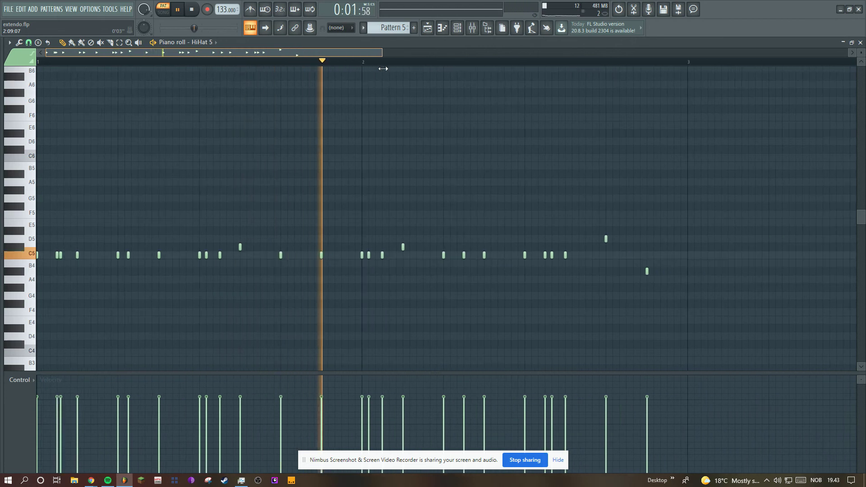
pyautogui.click(28, 42)
pyautogui.click(35, 63)
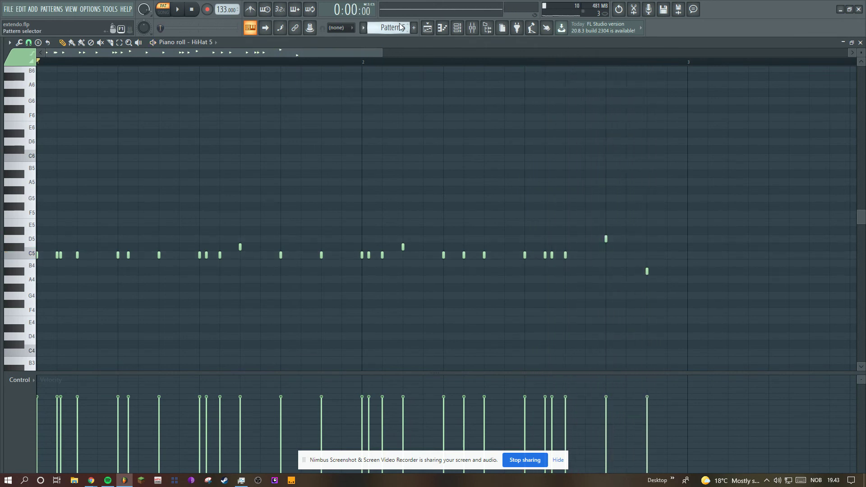
# Switch to Pattern 6 and play its complete FL Keys melody
pyautogui.scroll(-1, 403, 26)
pyautogui.scroll(-1, 402, 28)
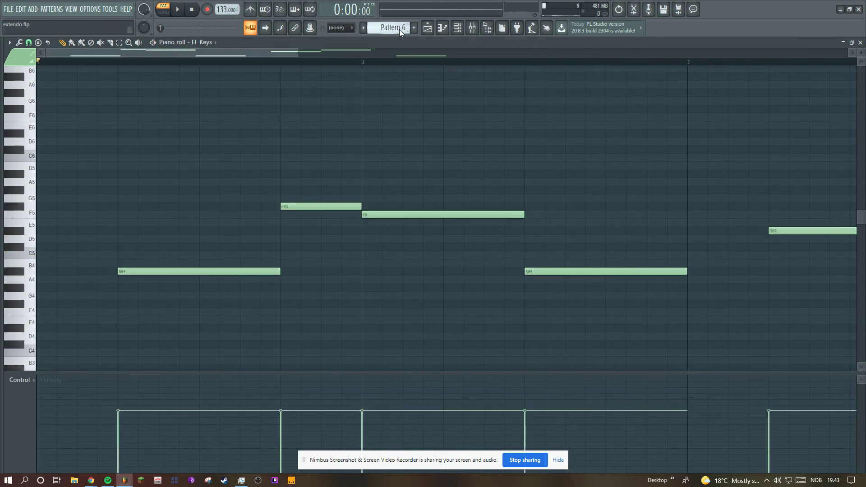
pyautogui.press('space')
pyautogui.moveTo(296, 49); pyautogui.dragTo(641, 50)
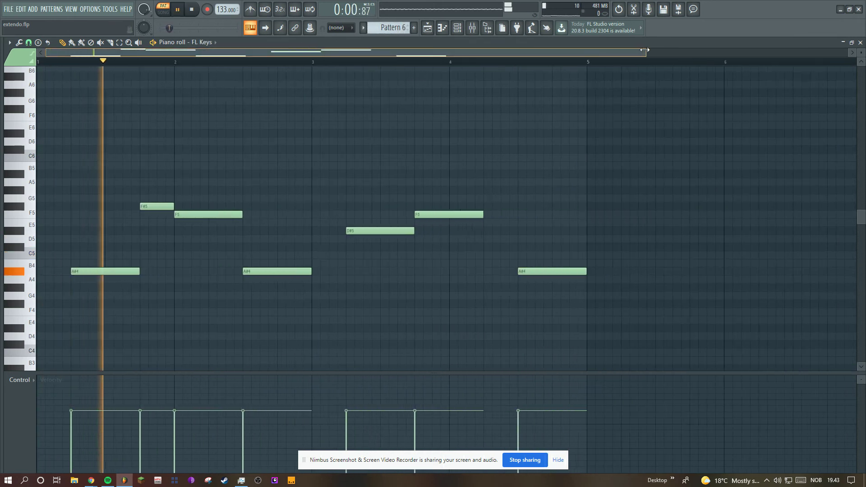
# Check the FL Keys instrument in the channel rack and its mixer routing while Pattern 6 plays
pyautogui.click(457, 29)
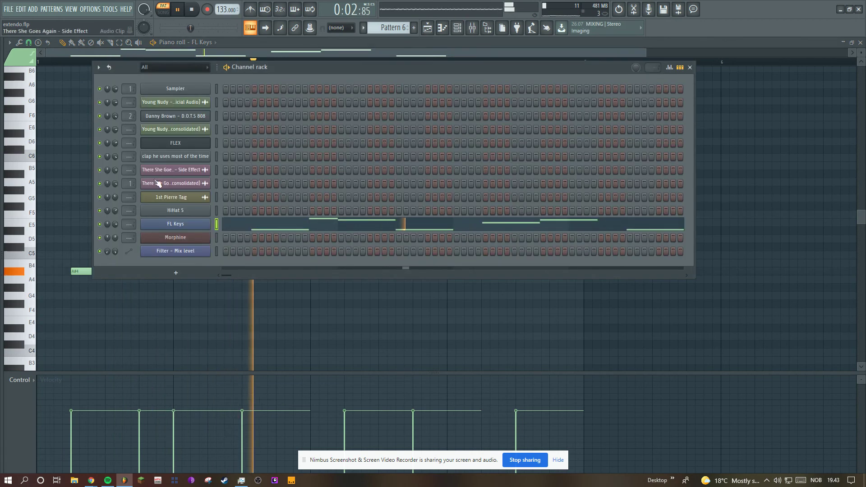
pyautogui.click(188, 226)
pyautogui.click(386, 45)
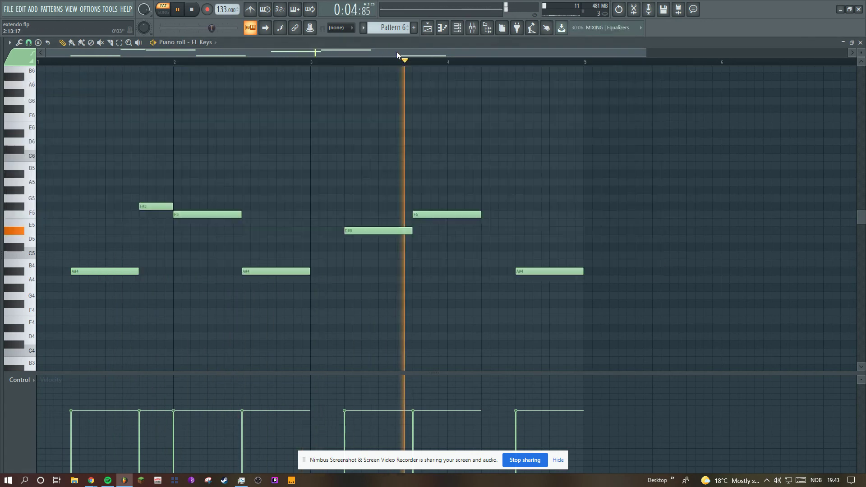
pyautogui.click(472, 29)
pyautogui.click(473, 28)
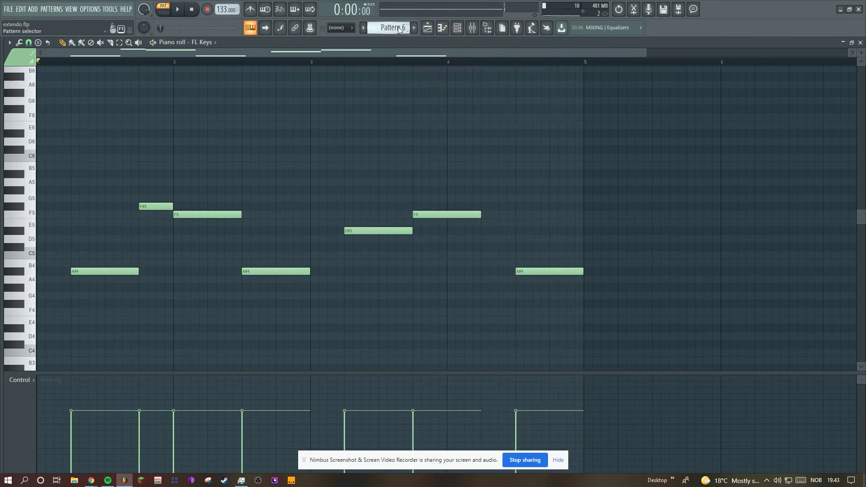
# Switch to Pattern 7 and play its FL Keys chords
pyautogui.scroll(-1, 399, 28)
pyautogui.scroll(-3, 482, 174)
pyautogui.press('space')
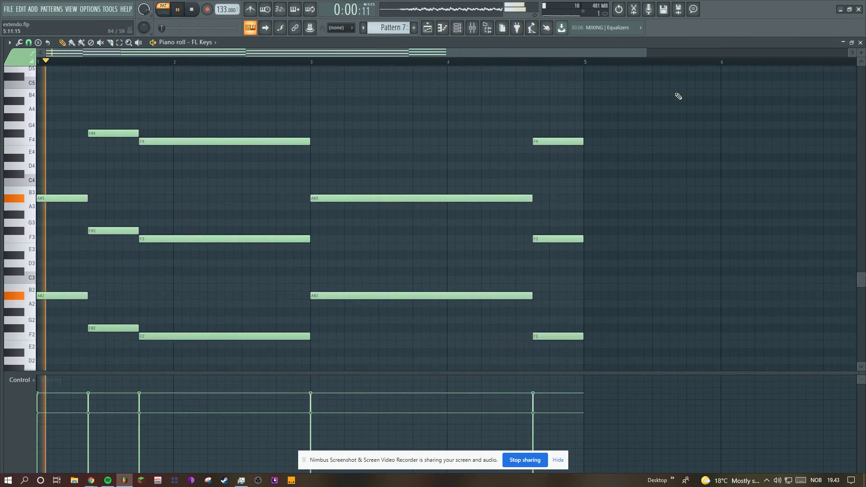
# Examine the lower octaves of Pattern 7's FL Keys chords while they play, and stop playback
pyautogui.scroll(-1, 721, 111)
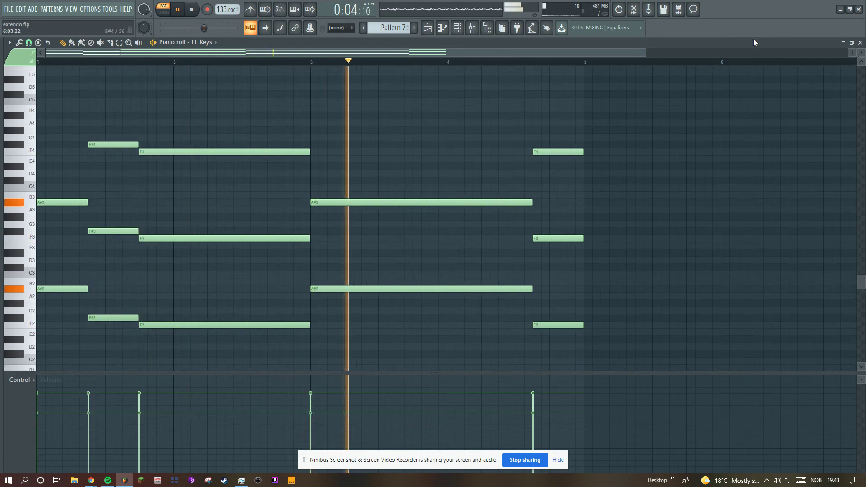
pyautogui.scroll(-2, 693, 134)
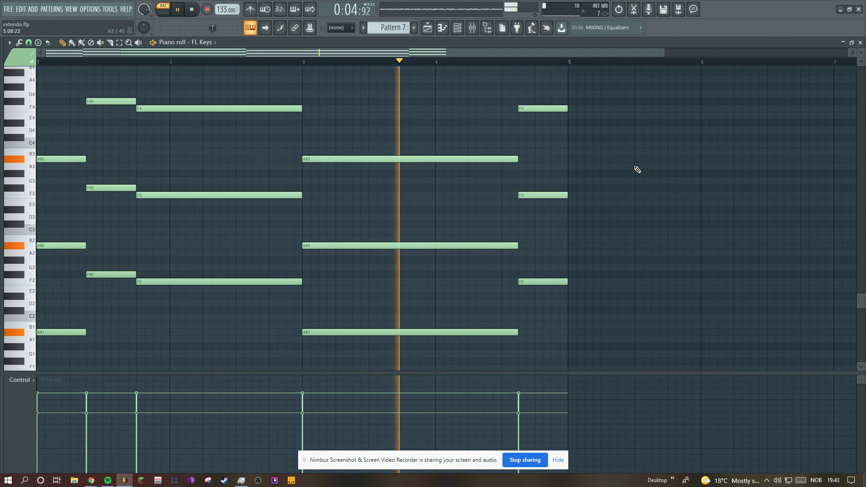
pyautogui.press('space')
# Switch to Pattern 8 and play its Morphine melody with all of its notes in view
pyautogui.scroll(-1, 401, 28)
pyautogui.scroll(3, 436, 176)
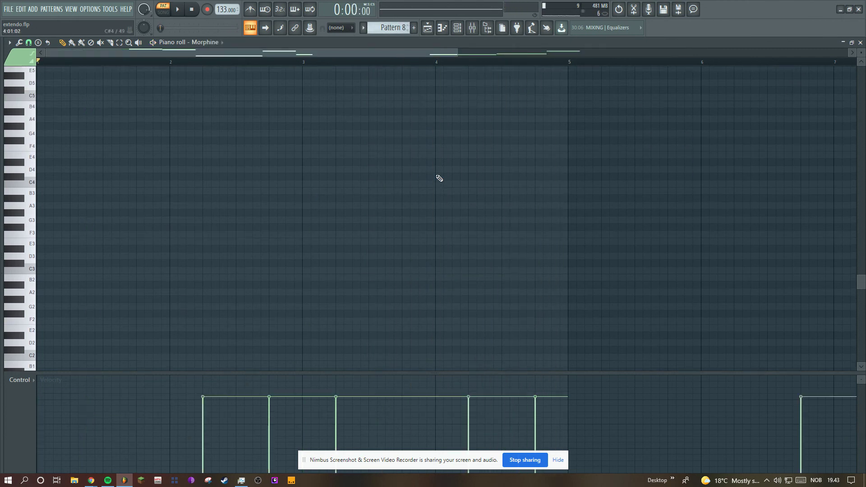
pyautogui.scroll(-2, 512, 67)
pyautogui.scroll(6, 634, 176)
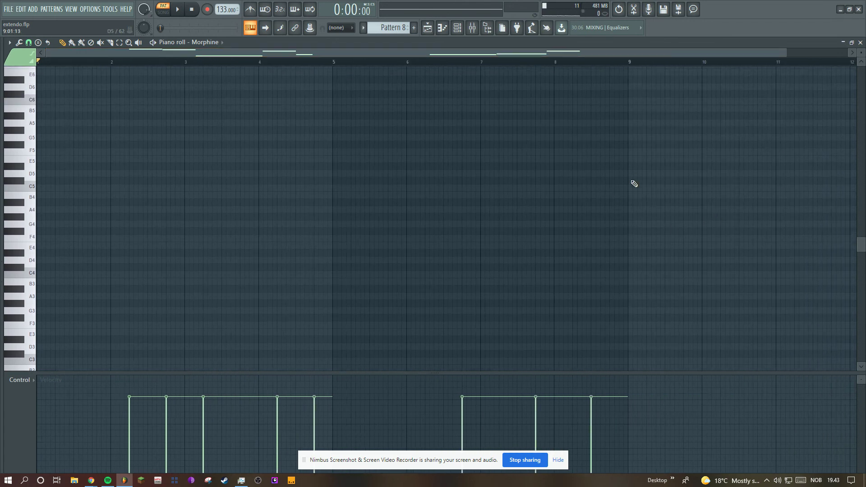
pyautogui.press('space')
pyautogui.scroll(2, 555, 202)
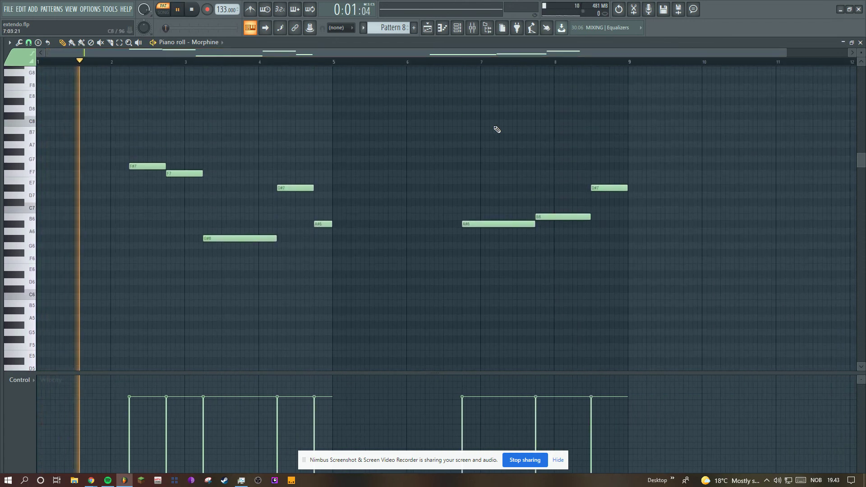
pyautogui.moveTo(784, 51); pyautogui.dragTo(712, 50)
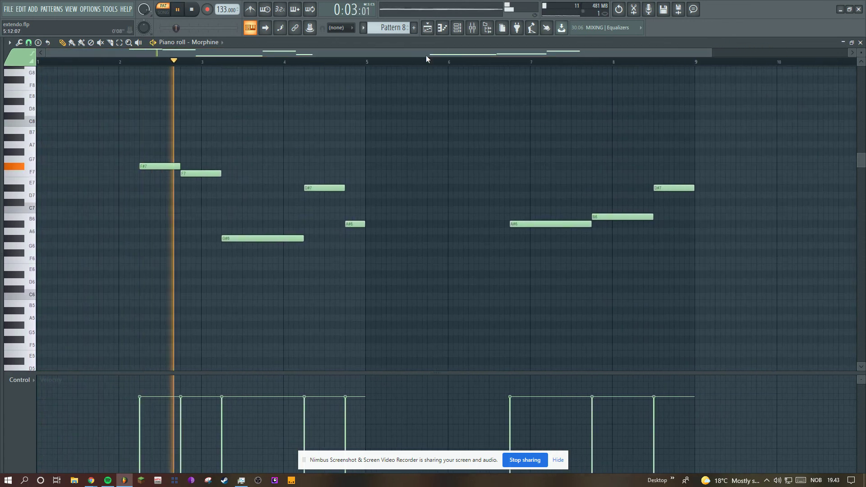
# Inspect the Morphine instrument used in Pattern 8, return to its piano roll notes and stop playback
pyautogui.press('F6')
pyautogui.click(182, 236)
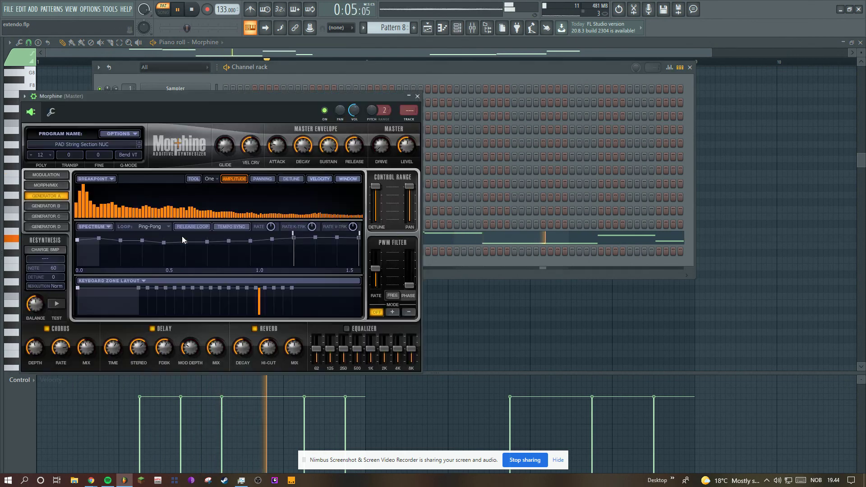
pyautogui.click(433, 50)
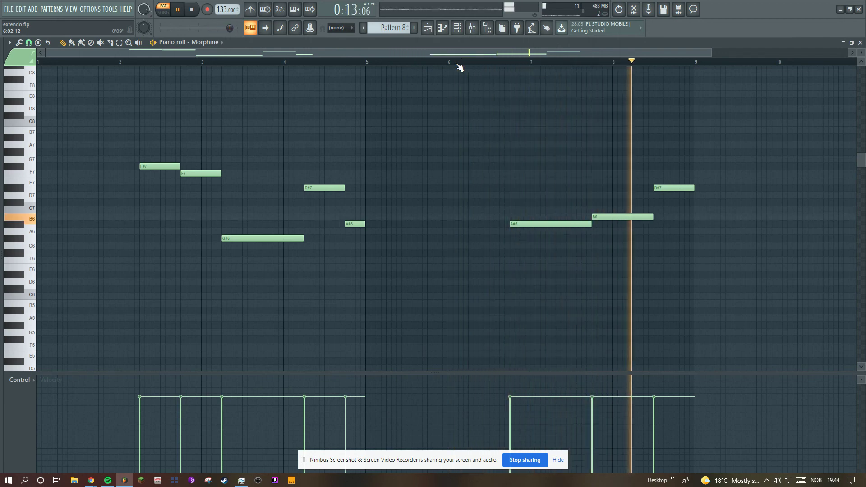
pyautogui.press('space')
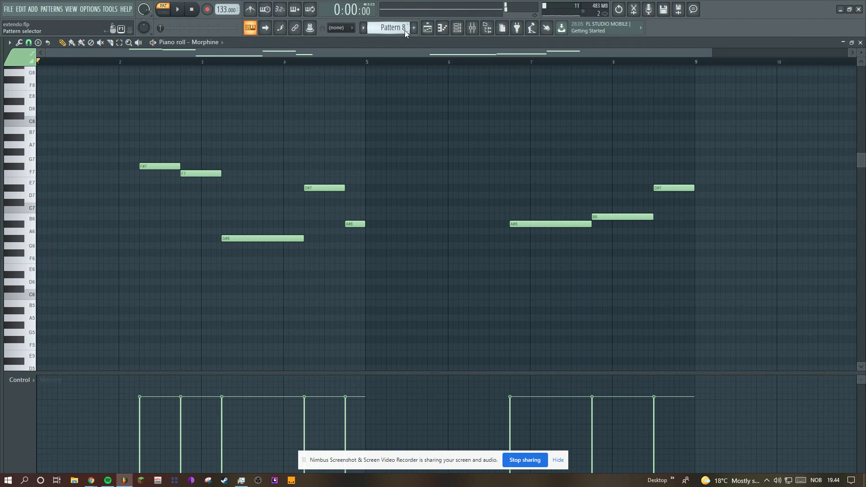
# Move on from Pattern 8 and show the full song arrangement in the Playlist
pyautogui.scroll(-1, 408, 29)
pyautogui.scroll(-2, 475, 115)
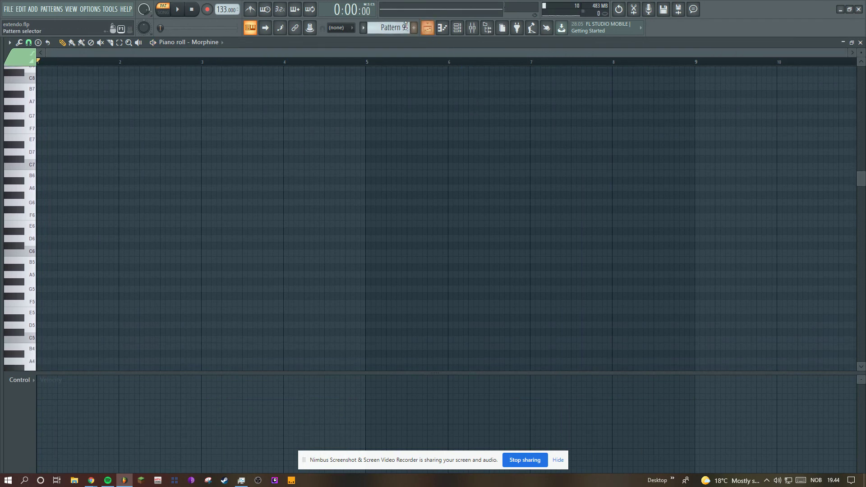
pyautogui.click(425, 31)
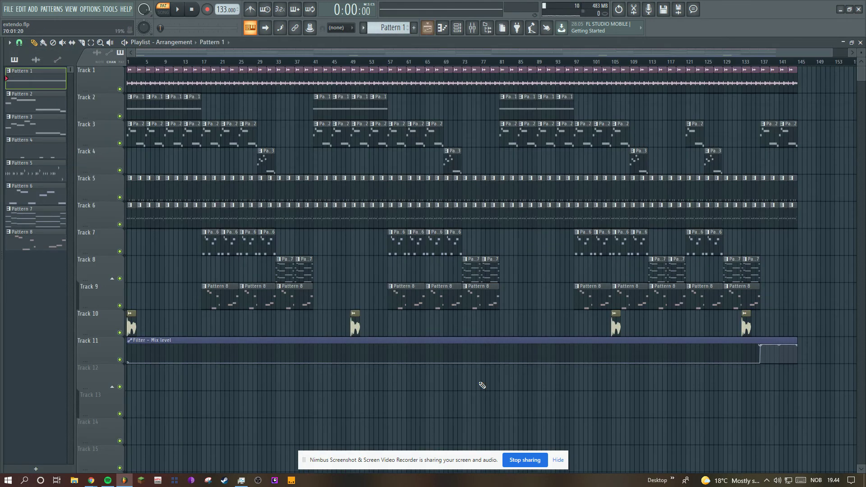